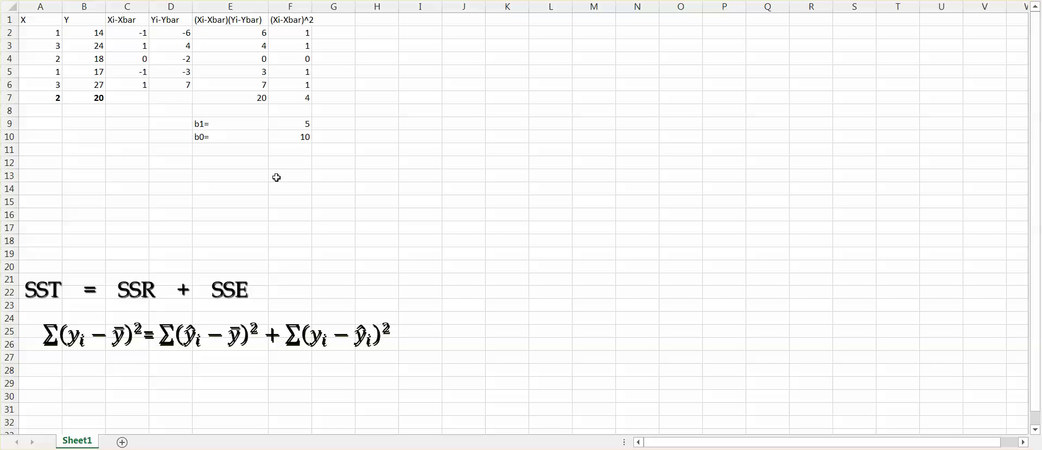
Write the regression equation yhat=b0+b1*X as text in cell E12 below the coefficients.
key(Escape)
click(233, 160)
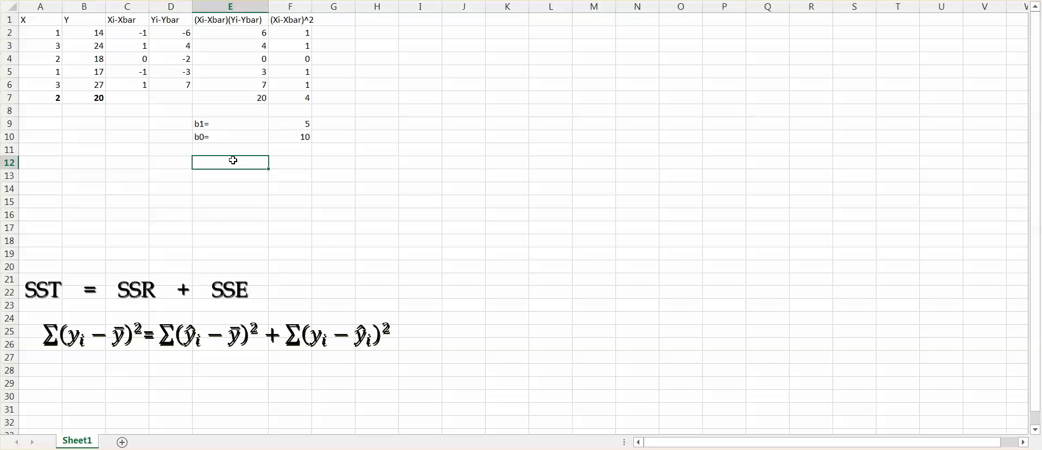
text(yhat=b0+b1*y)
key(BackSpace)
text(X)
click(244, 185)
click(225, 163)
Widen columns F and G and enter the header yhat in cell G1.
click(327, 19)
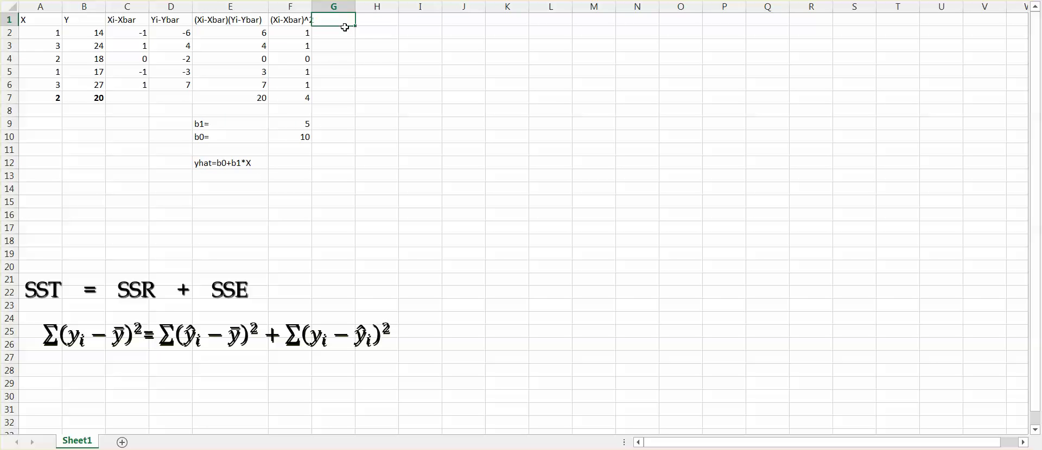
drag(355, 7, 377, 6)
drag(310, 7, 327, 7)
text(yhat)
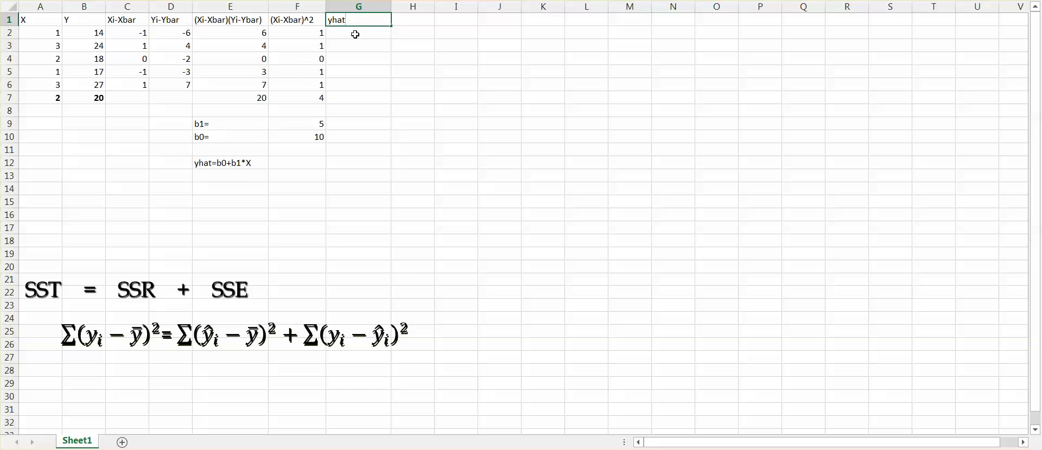
Build the predicted value formula =F10+F9*A2 in cell G2 from b0, b1 and the first X value.
click(355, 34)
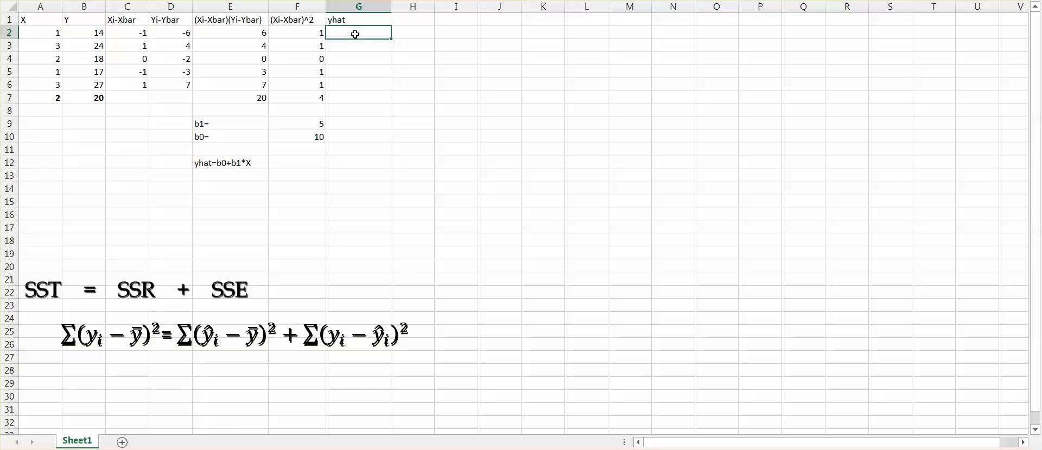
text(=)
click(305, 139)
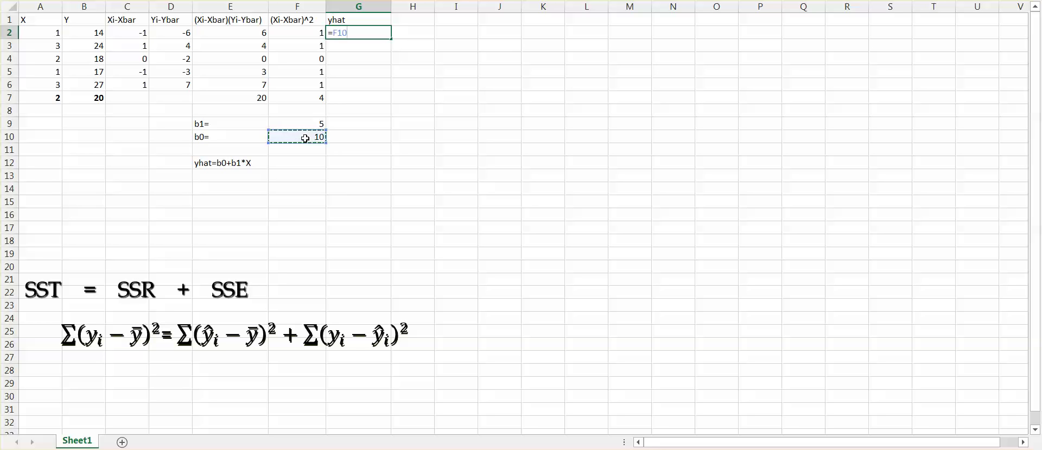
text(+)
click(308, 121)
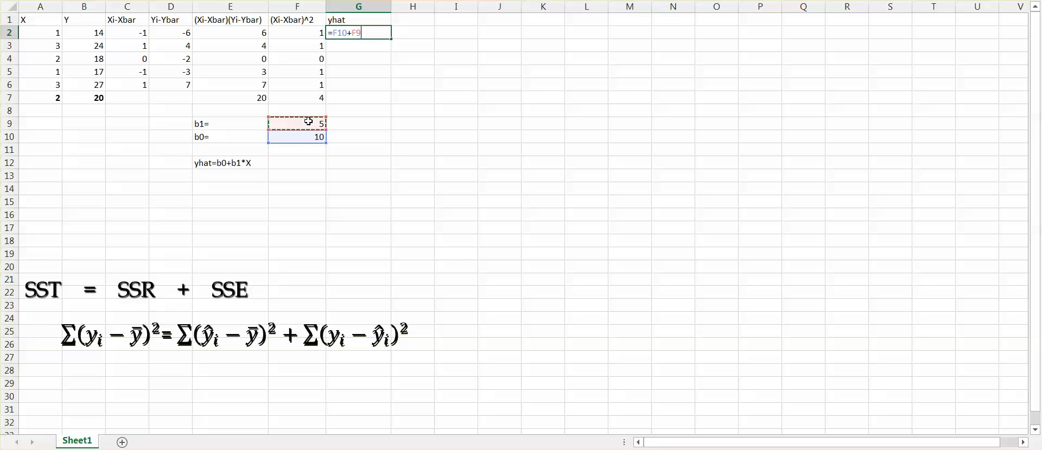
text(*)
click(50, 33)
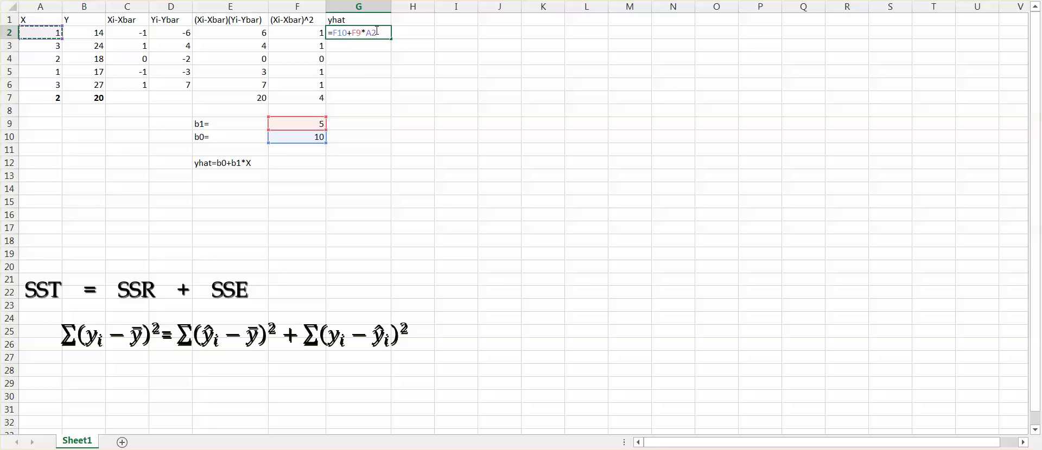
Make the F10 and F9 references in G2 absolute, and fill the formula down through G6.
click(341, 33)
click(334, 33)
key(F4)
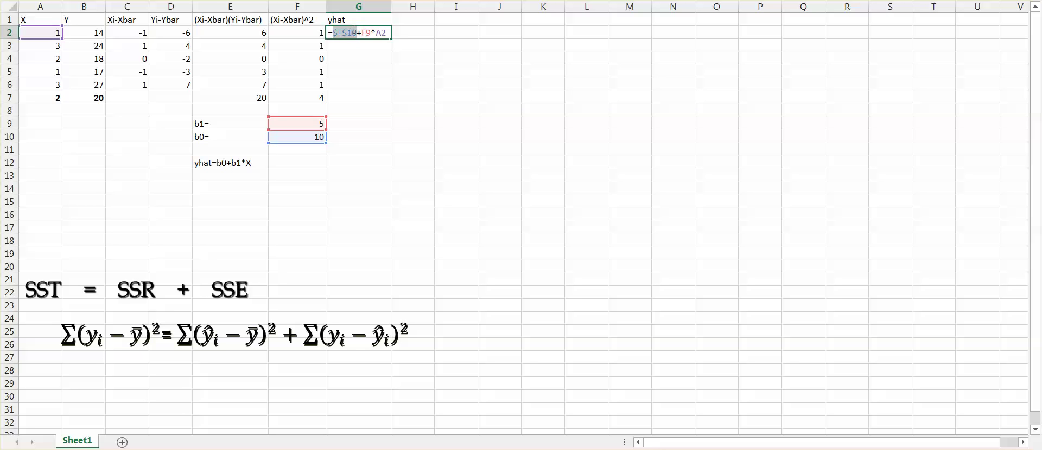
click(364, 33)
key(F4)
key(Return)
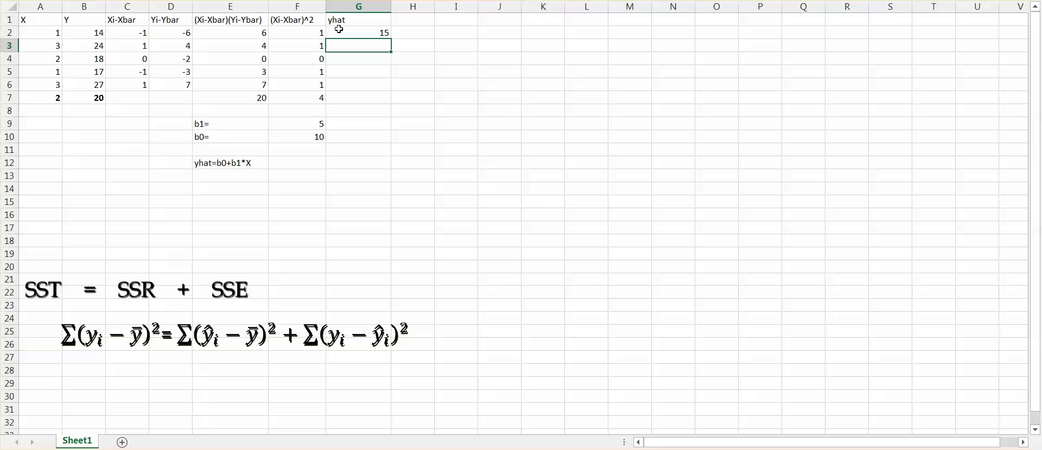
click(382, 33)
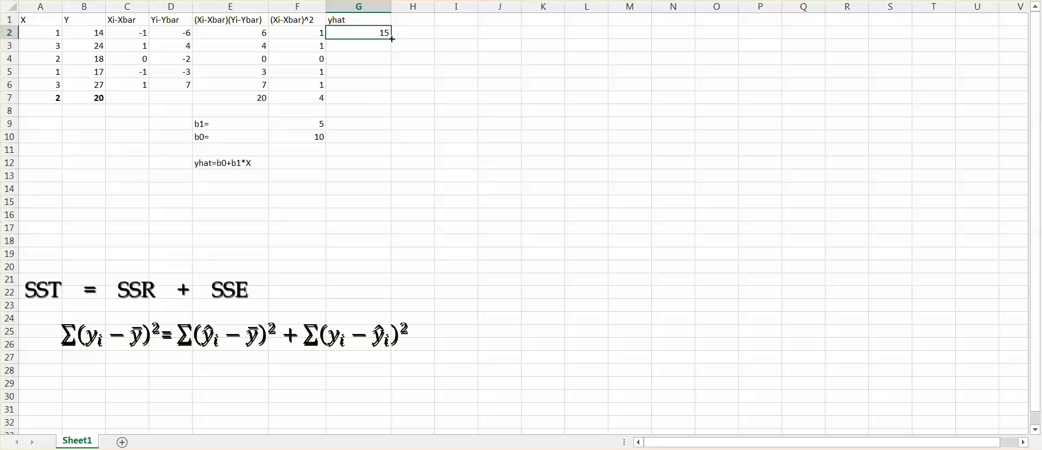
drag(391, 39, 400, 97)
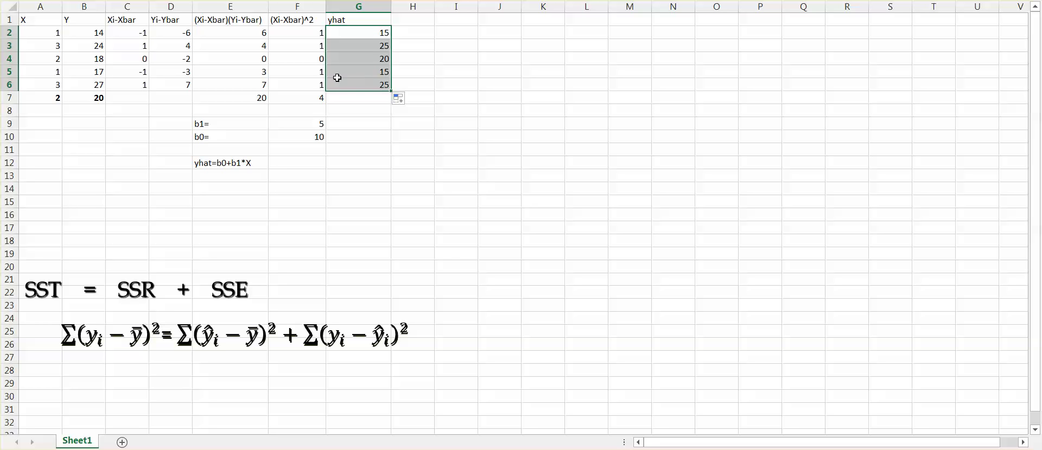
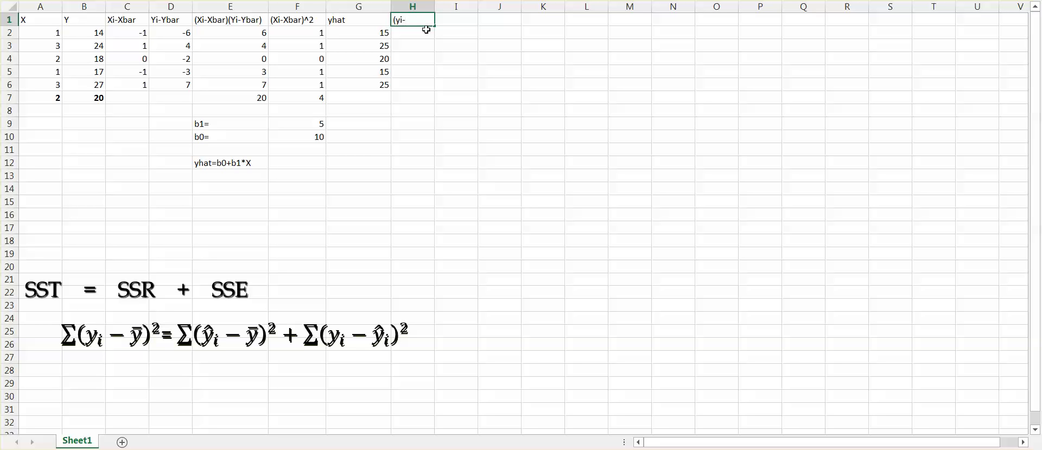
Enter the header (Yi-Ybar)^2 in cell H1.
key(BackSpace)
key(BackSpace)
key(BackSpace)
text(Yi-Ybar)^2)
key(Return)
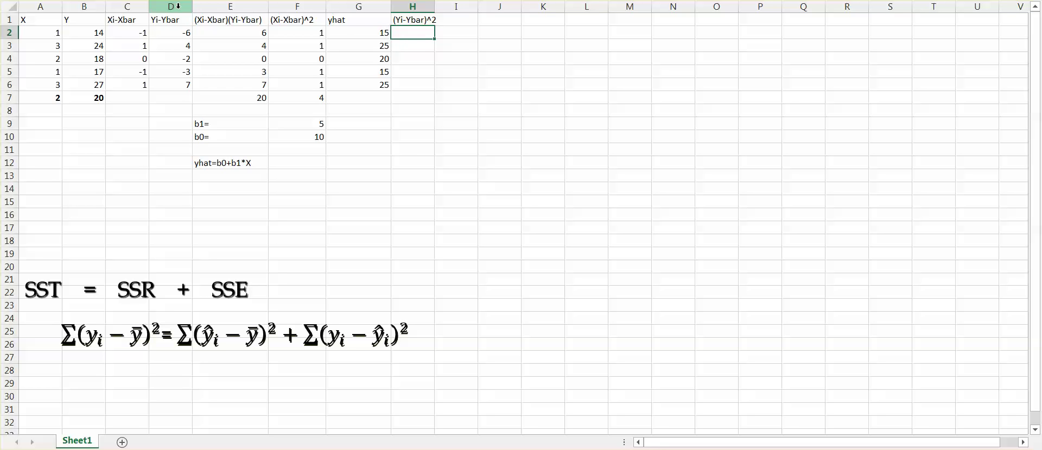
Square the Y deviation with =D2^2 in cell H2 and fill the formula down through H6.
text(=)
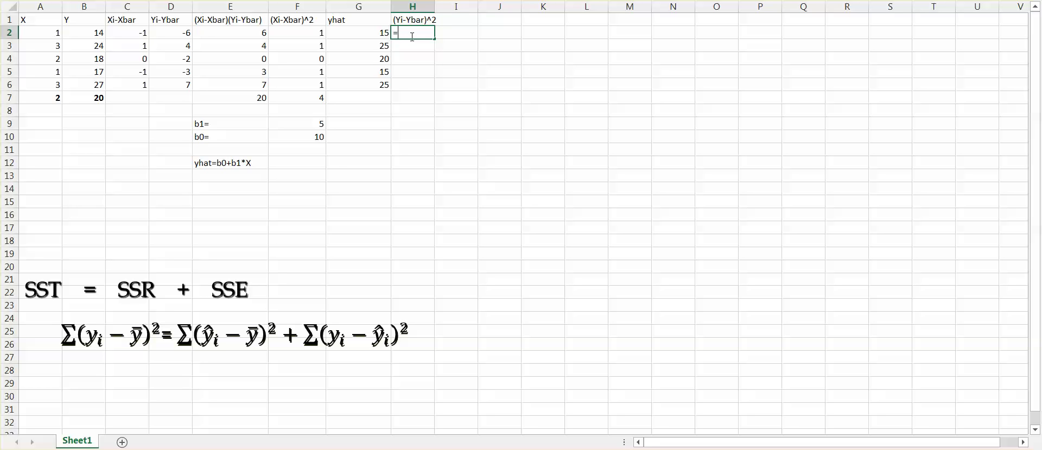
click(179, 34)
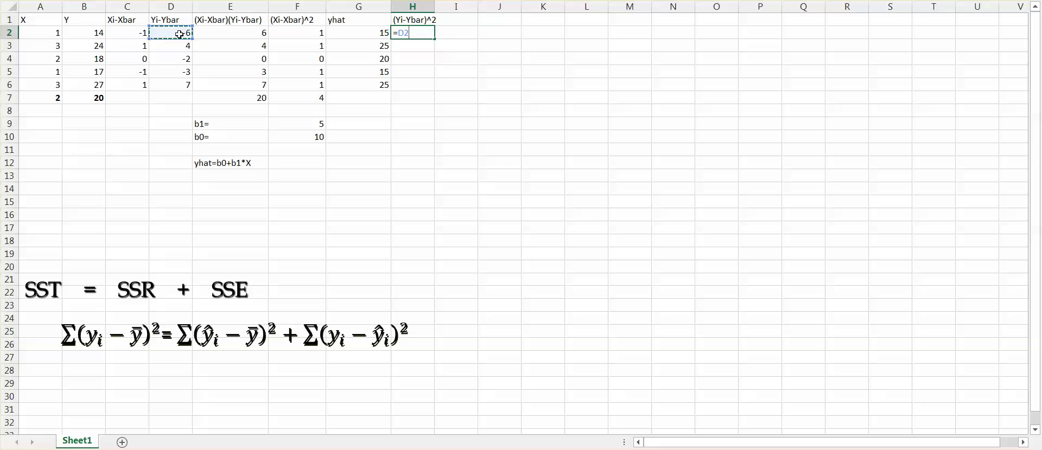
text(^2)
key(Return)
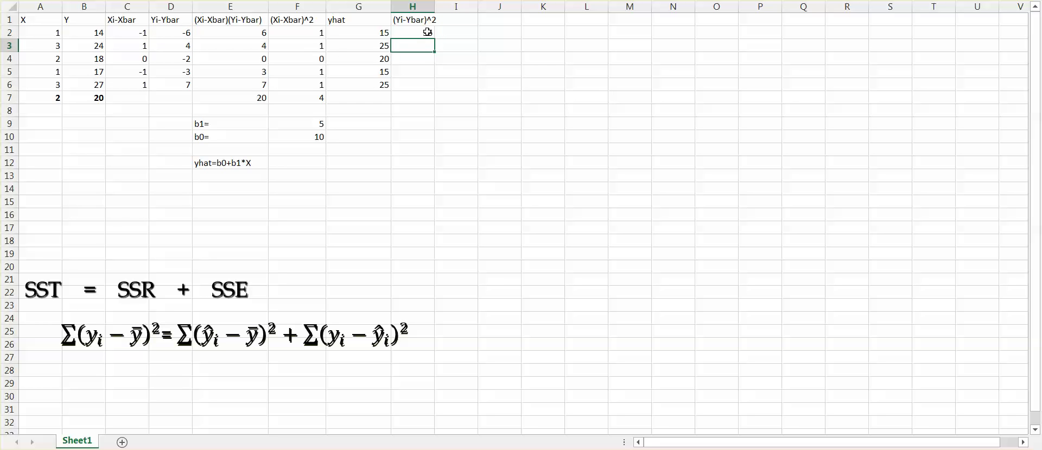
click(428, 32)
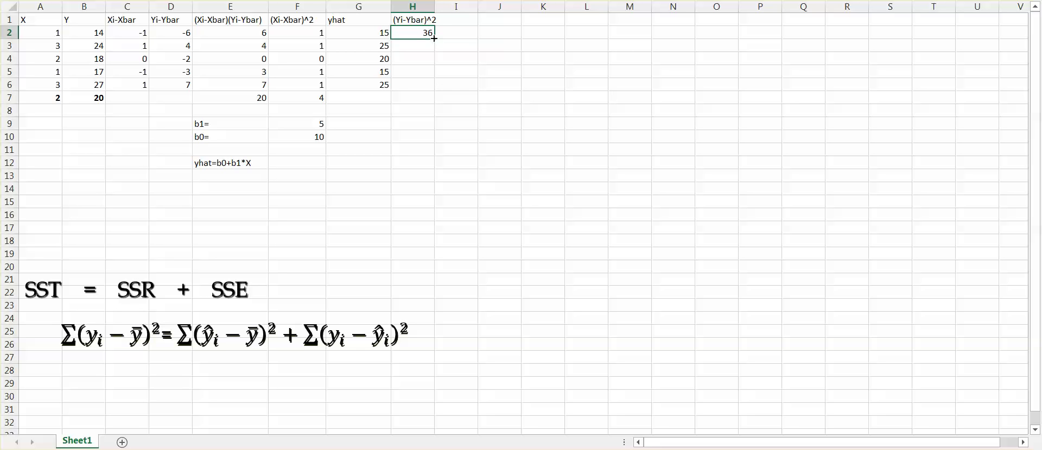
drag(434, 38, 435, 91)
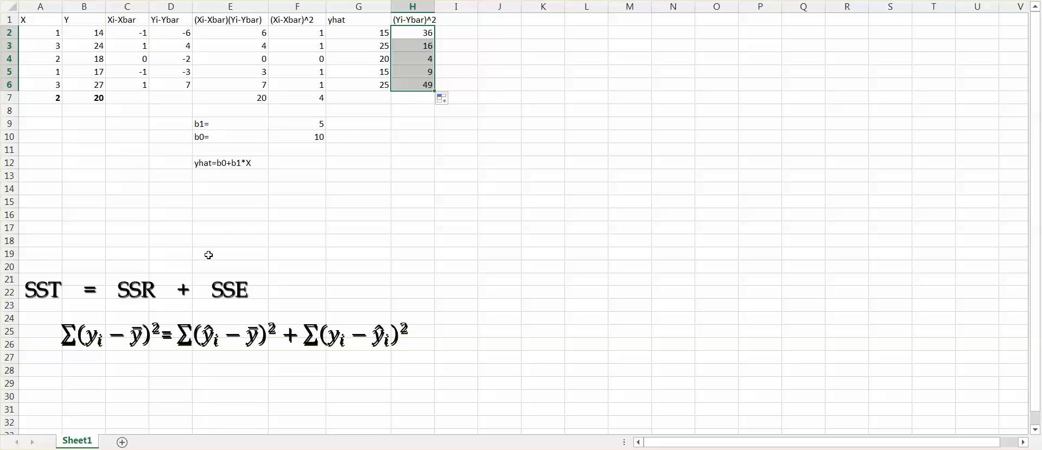
Label the total row with SST= in cell G7.
click(368, 100)
text(s)
key(BackSpace)
text(SS)
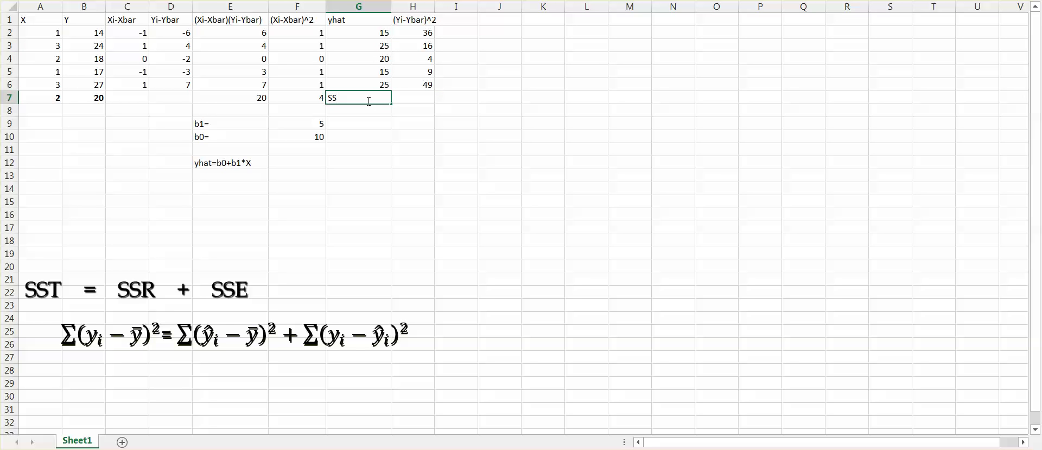
text(T=)
click(414, 94)
text(=su)
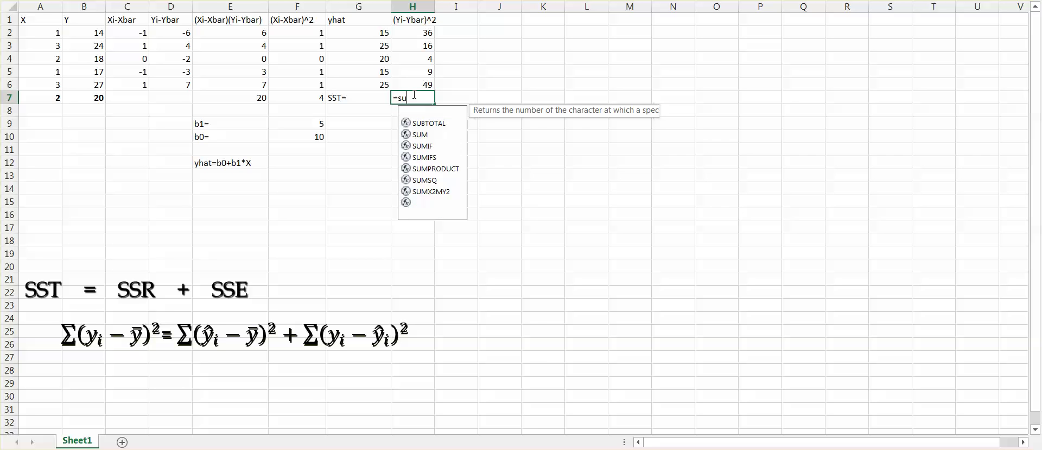
text(m)
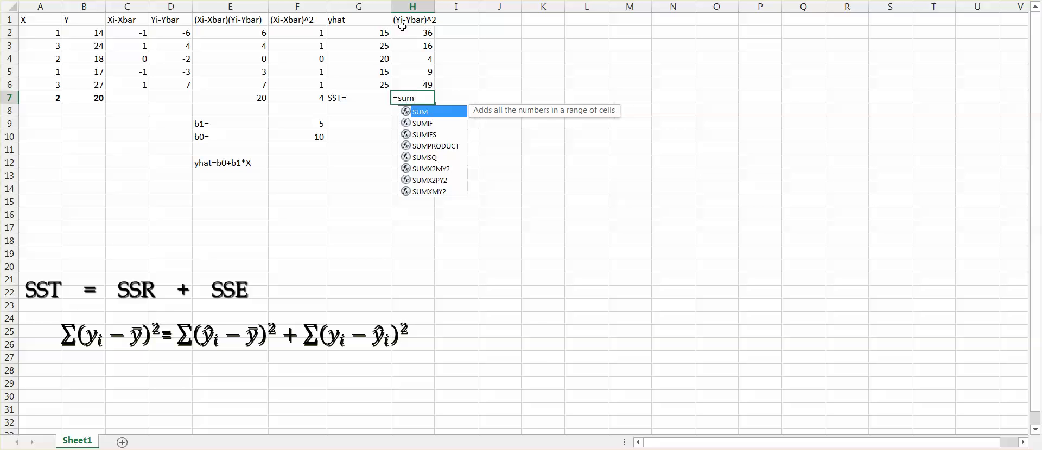
drag(406, 34, 411, 93)
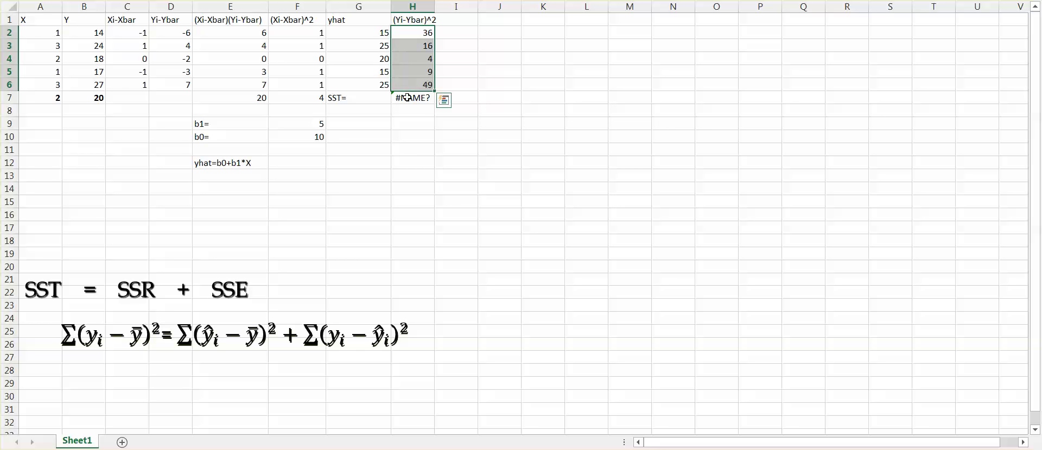
Total the squared Y deviations with =sum(H2:H6) in cell H7, and enter 114 in A20 above the SST term.
click(410, 98)
text(=sum()
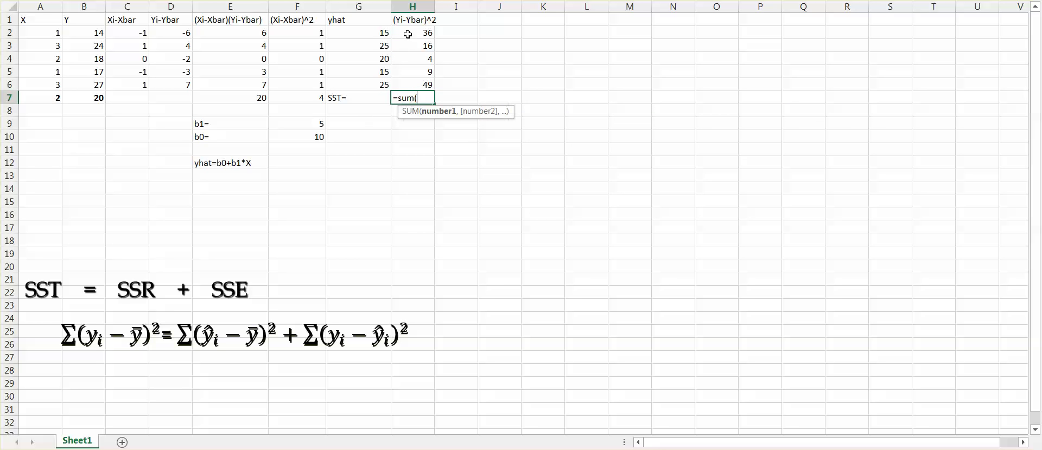
drag(409, 33, 413, 81)
text())
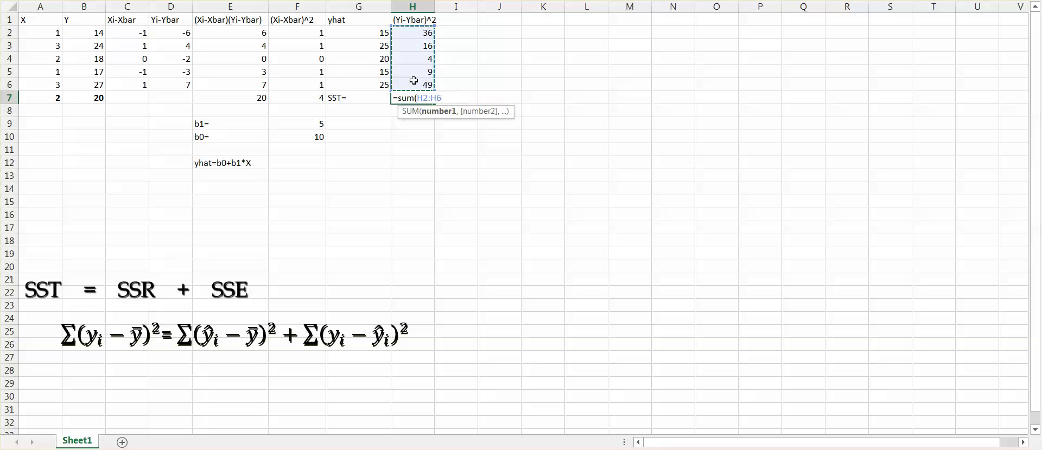
key(Return)
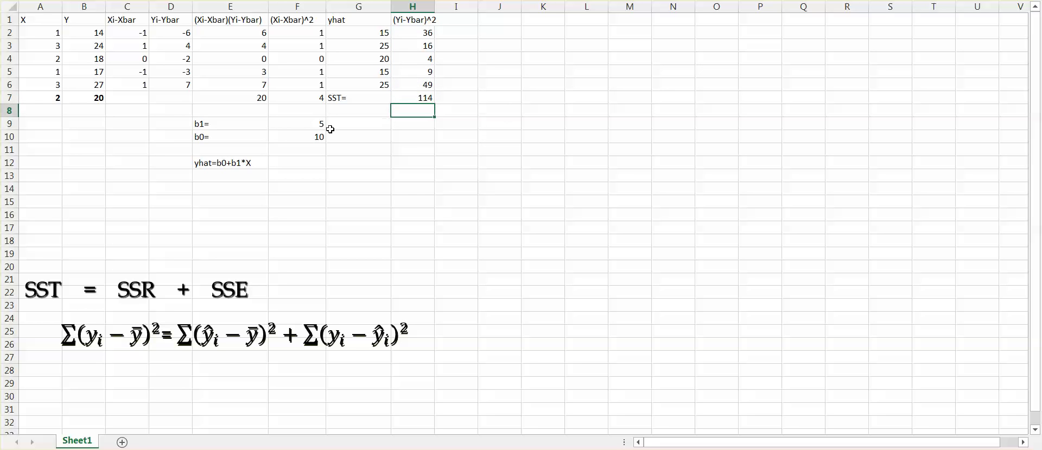
click(47, 262)
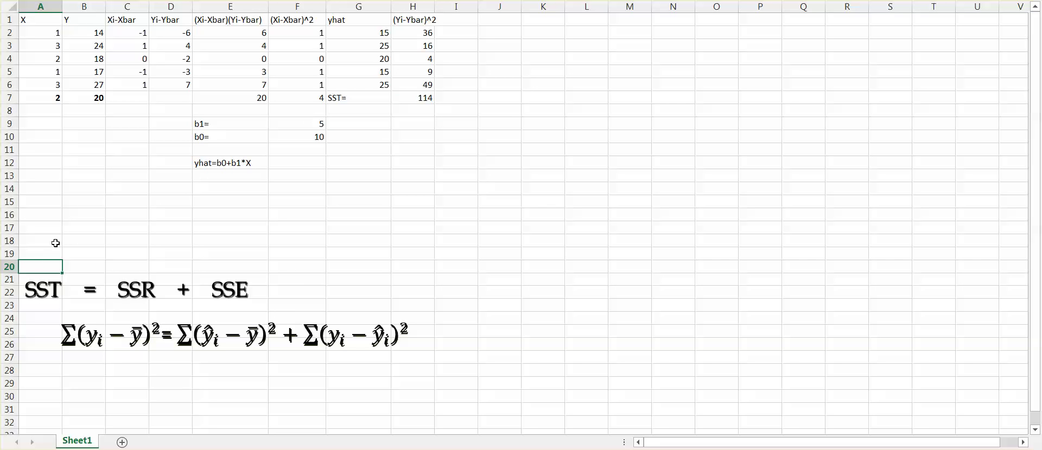
text(114)
Widen column H and enter the header Yhat-Ybar in cell I1.
click(471, 23)
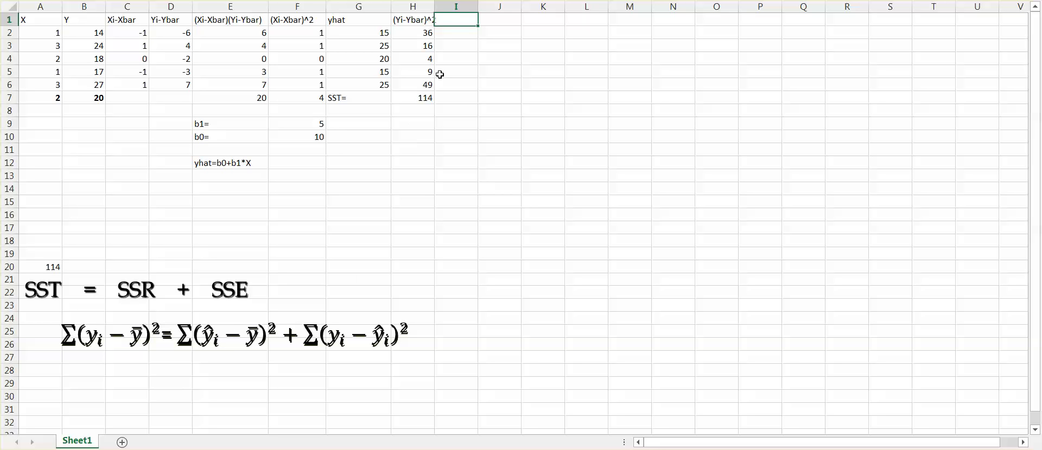
drag(435, 6, 455, 5)
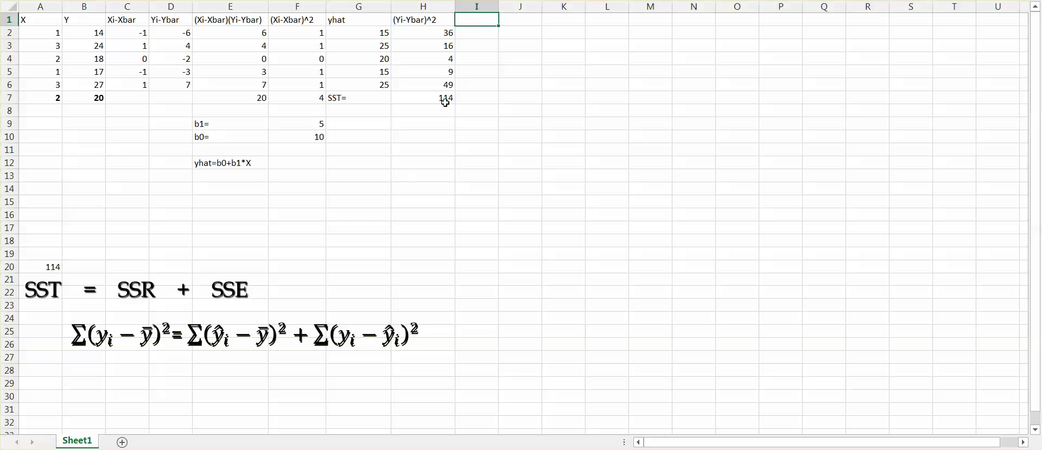
text(y)
key(BackSpace)
text(Yhat-Ybar)
Subtract the Y mean from yhat in cell I2 with G2 minus an absolute reference to B7, and fill down through I6.
click(469, 29)
text(=)
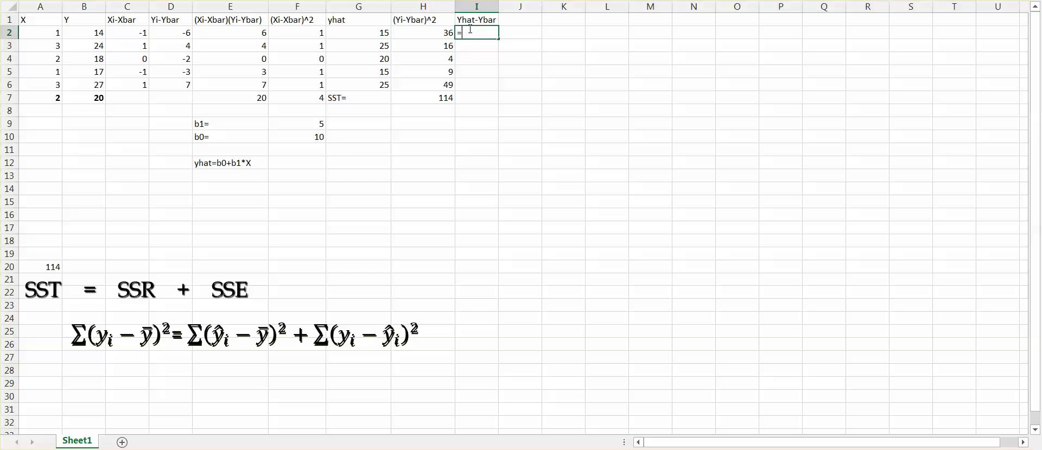
click(370, 34)
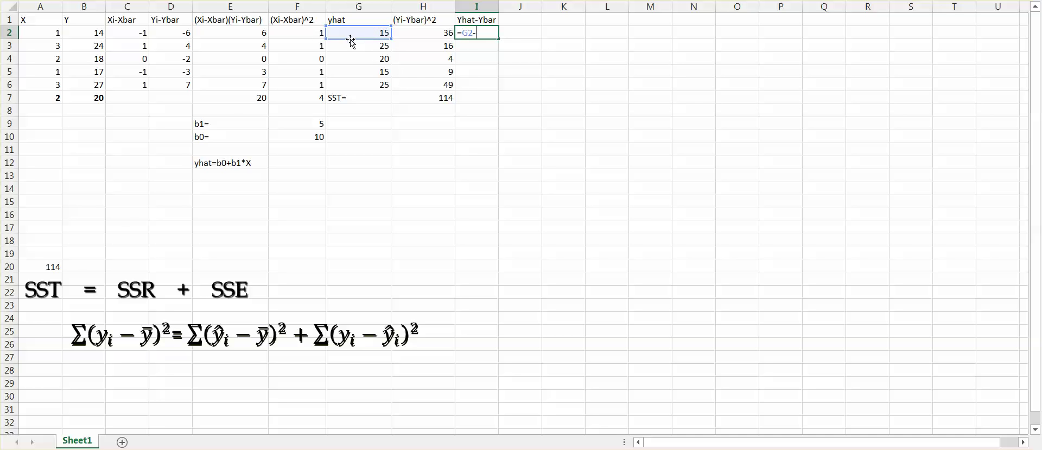
click(96, 99)
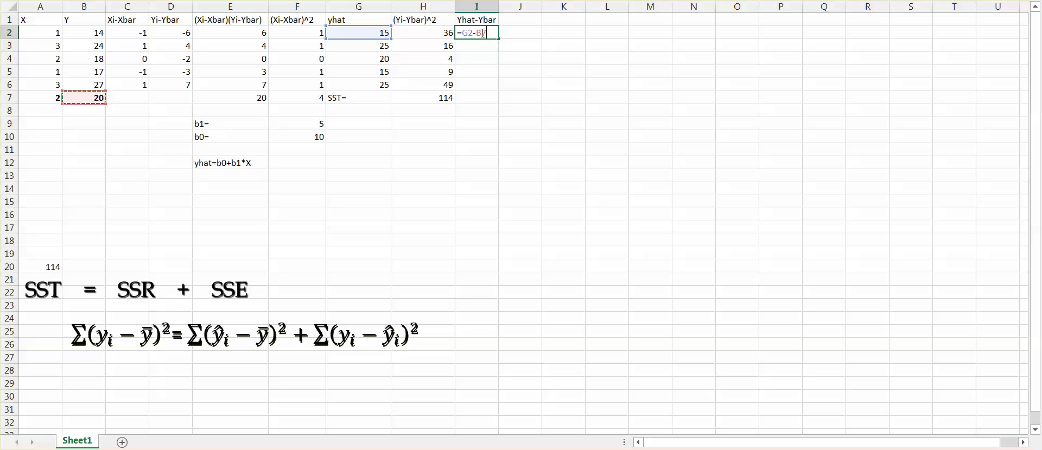
click(484, 32)
key(Return)
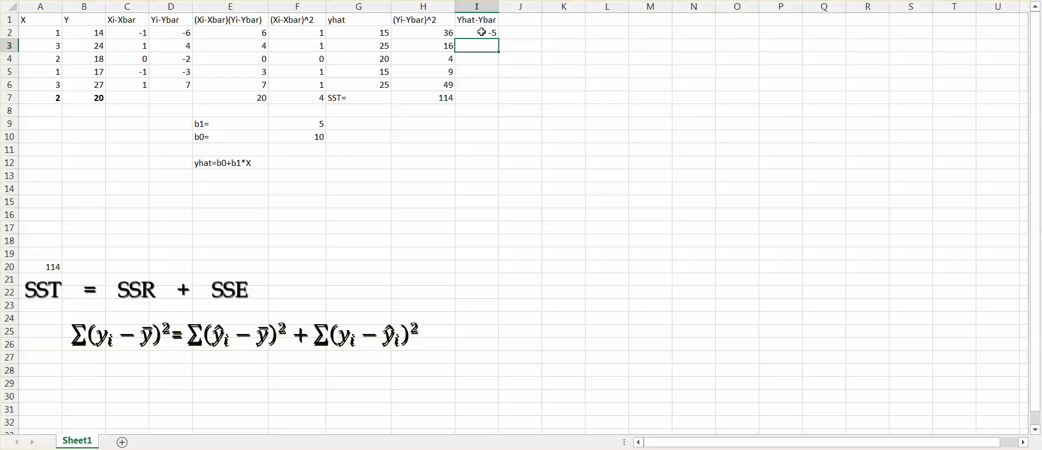
click(483, 32)
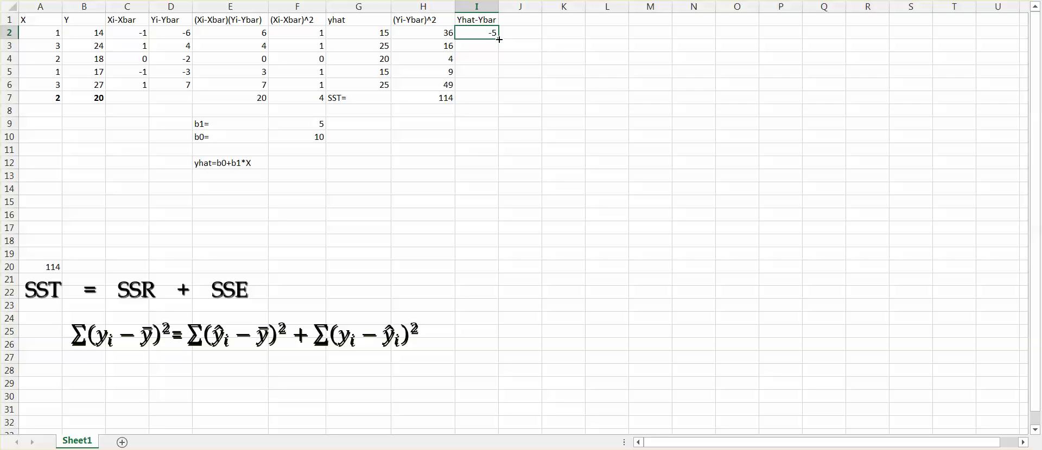
drag(499, 40, 492, 87)
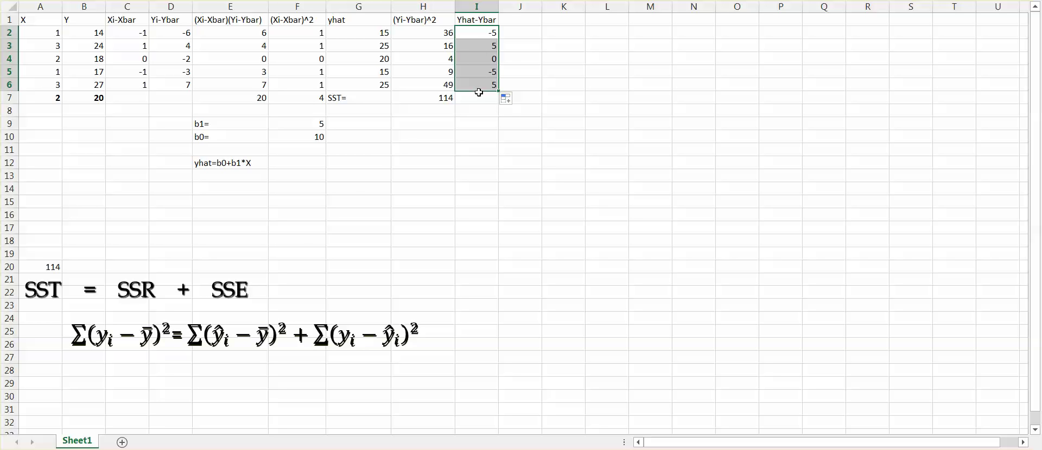
Enter the header (Yhat-Ybar)^2 in cell J1 and widen column J to fit it.
click(515, 21)
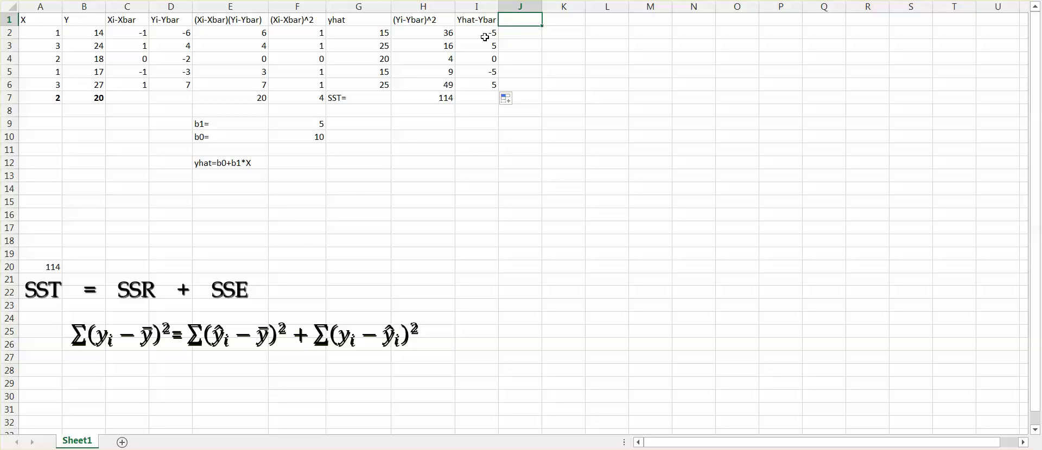
text((Yhat-Ybar)
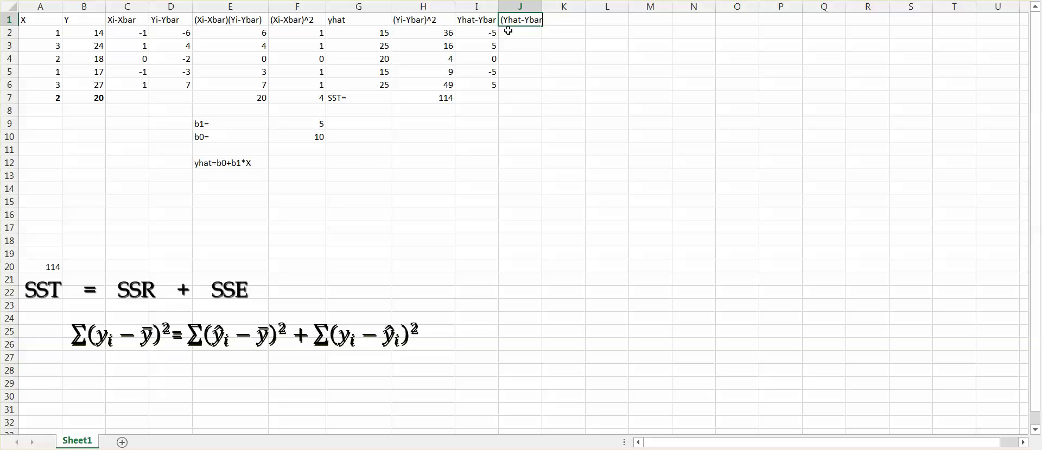
text()^2)
key(Return)
drag(543, 6, 577, 9)
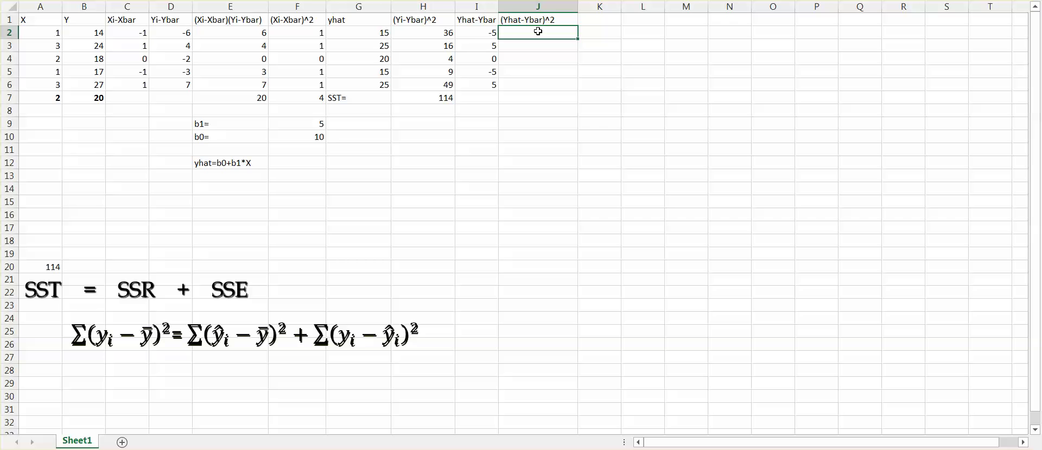
Square the Yhat-Ybar deviation with =I2^2 in cell J2 and fill the formula down through J6.
text(=)
click(467, 32)
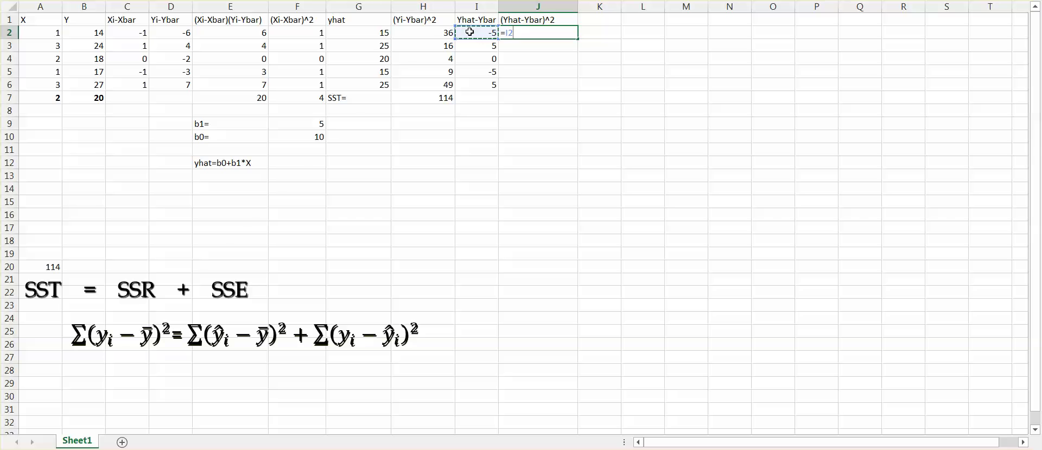
text(^2)
key(Return)
click(549, 33)
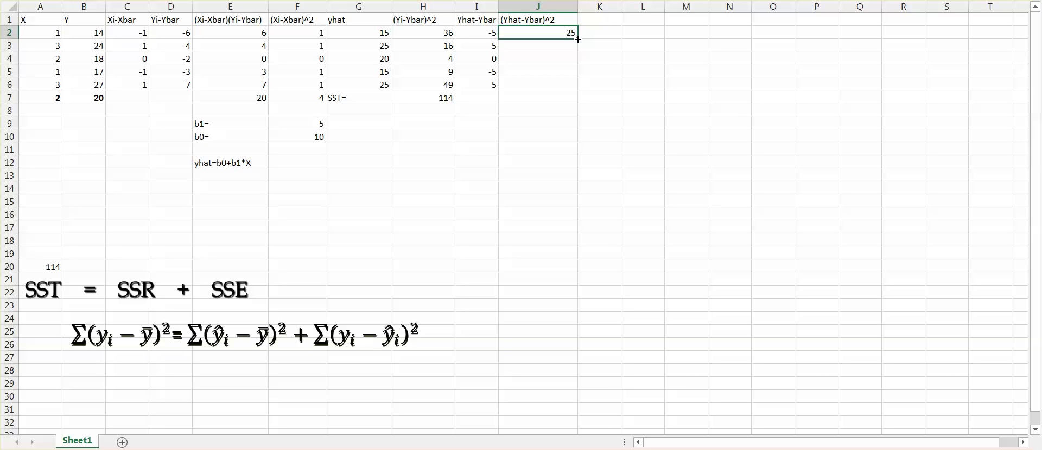
drag(578, 39, 580, 56)
drag(580, 91, 581, 89)
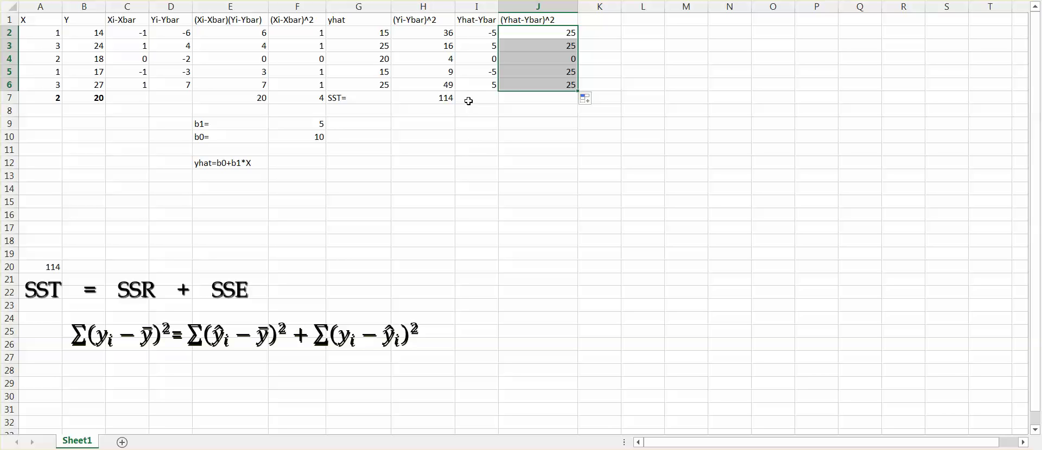
Label cell I7 with SSR= and total the squared deviations with =SUM(J2:J6) in cell J7.
click(470, 101)
text(SSR=)
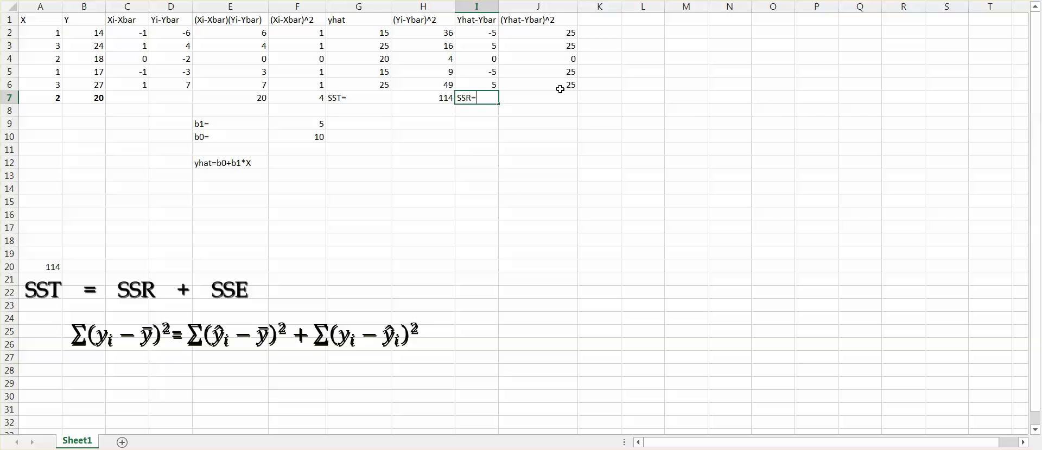
click(553, 96)
text(=SUM)
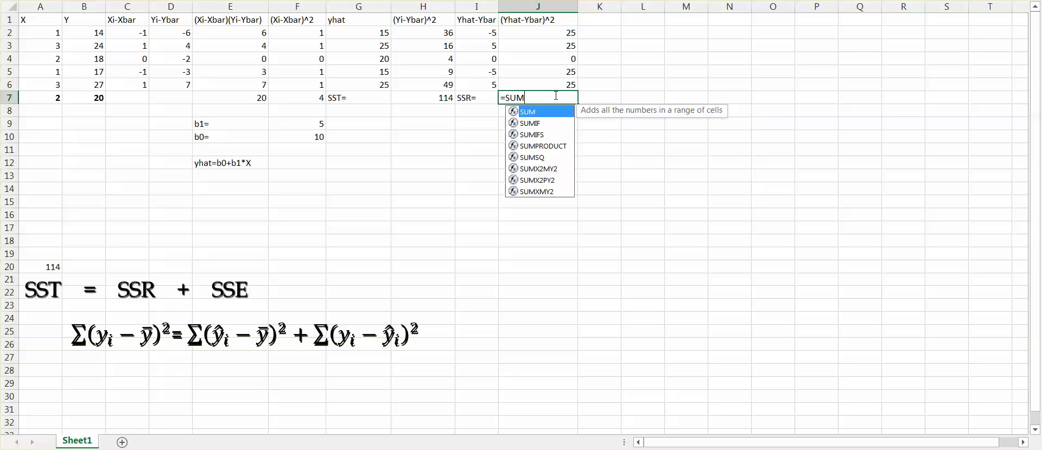
text(()
click(528, 32)
drag(529, 32, 528, 86)
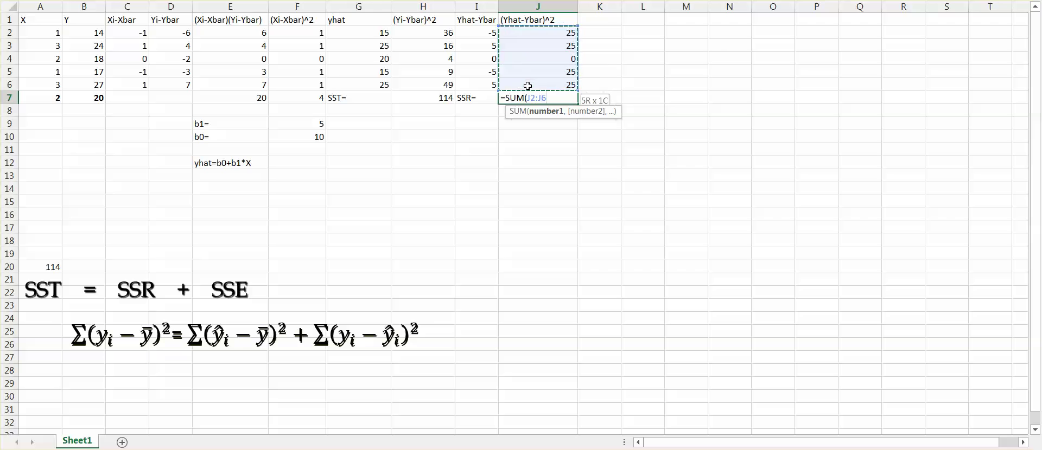
text())
key(Return)
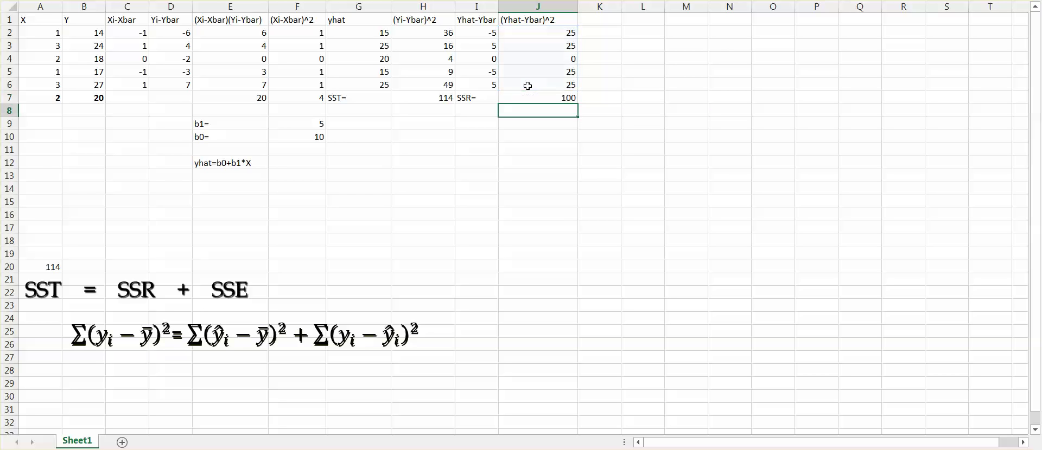
Enter 100 in cell C20 above the SSR term of the equation.
click(128, 264)
text(100)
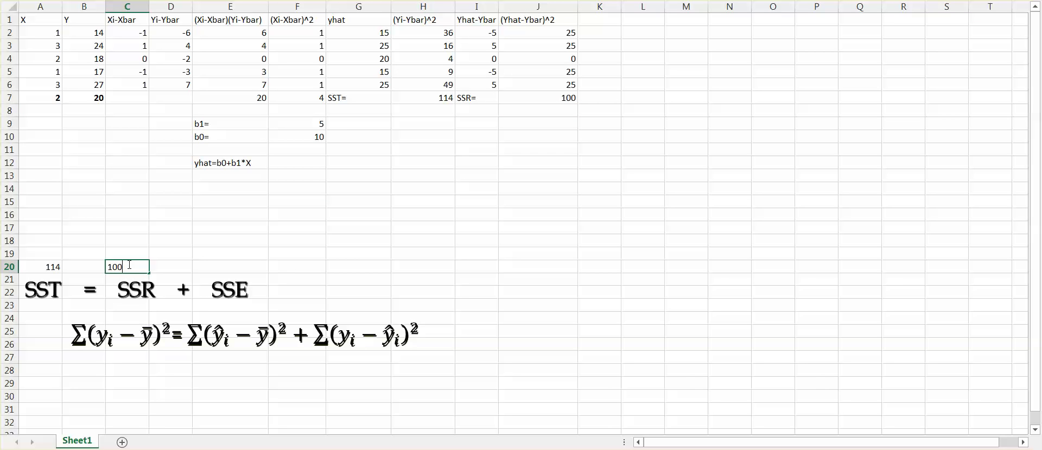
click(594, 25)
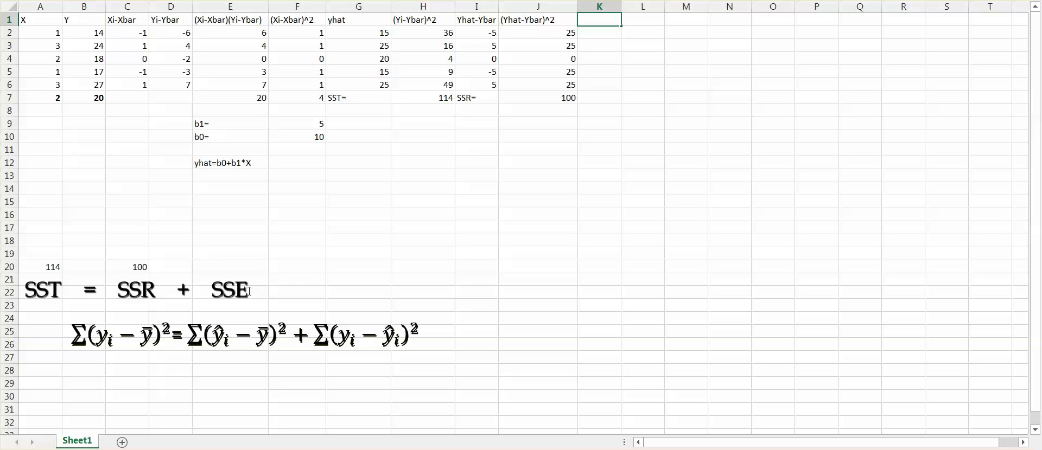
Label cell G20 with SSE=SST-SSR.
click(351, 268)
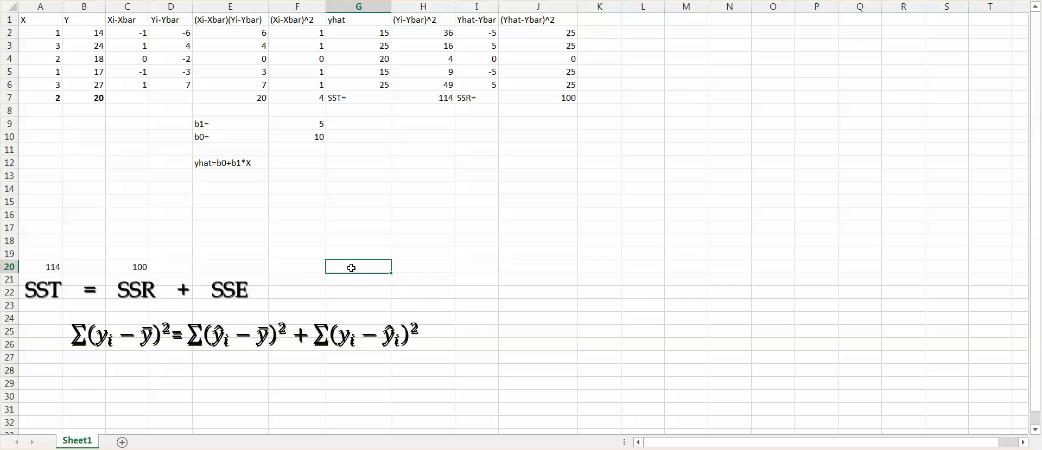
text(SSE=)
click(437, 274)
text(=)
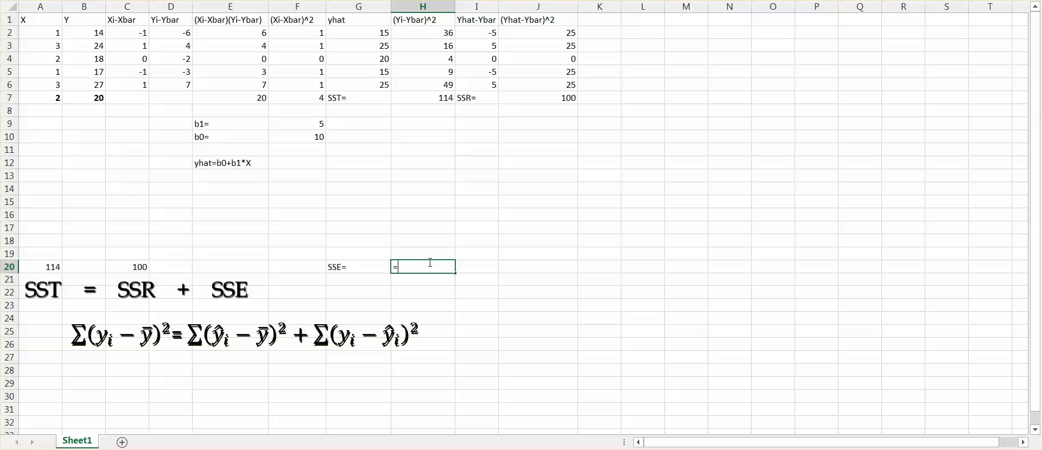
key(Escape)
click(367, 267)
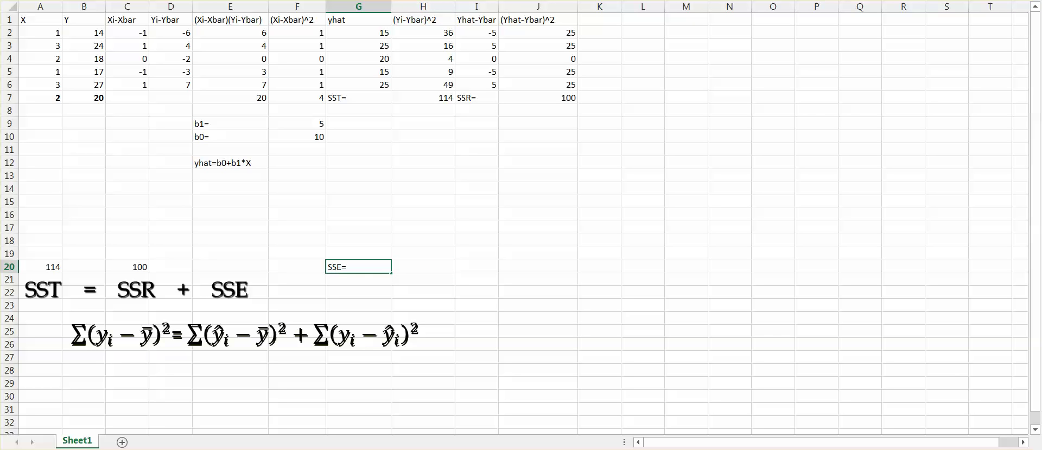
text(SST-SSR)
Calculate SSE in cell H20 by subtracting SSR from SST with =A20-C20.
click(413, 272)
text(=)
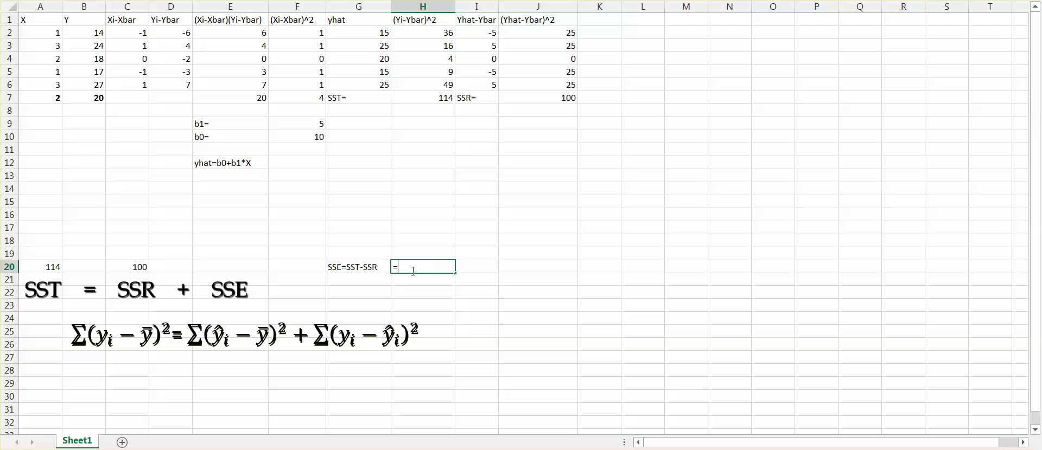
click(47, 265)
text(-)
click(110, 266)
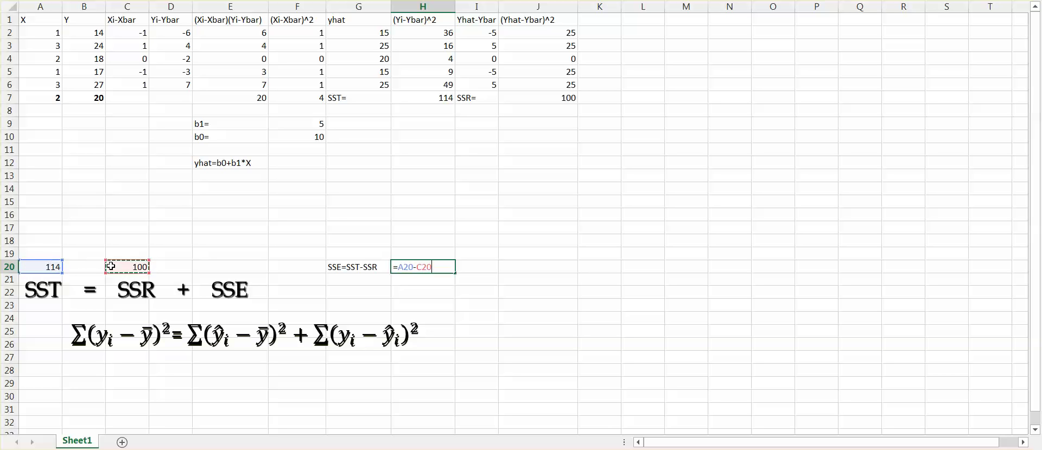
key(Return)
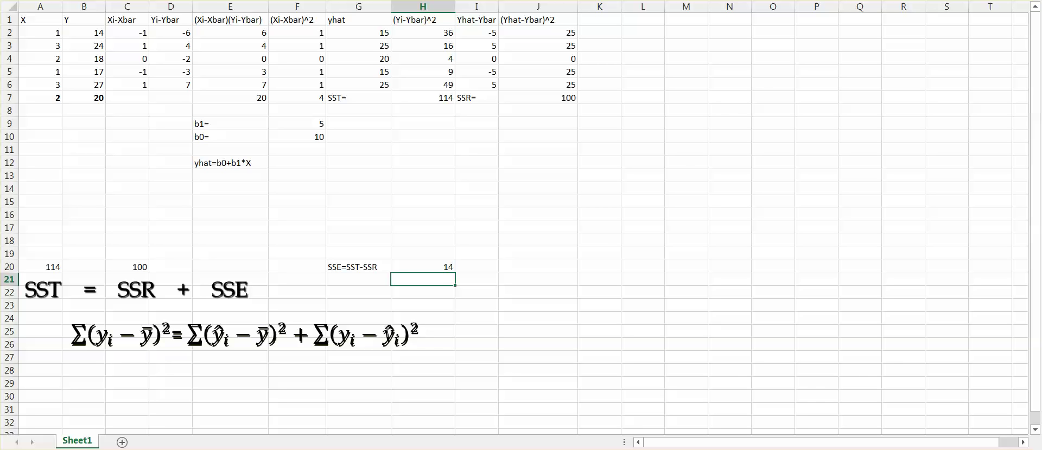
Enter the header Yi-Yhat in cell K1.
click(606, 20)
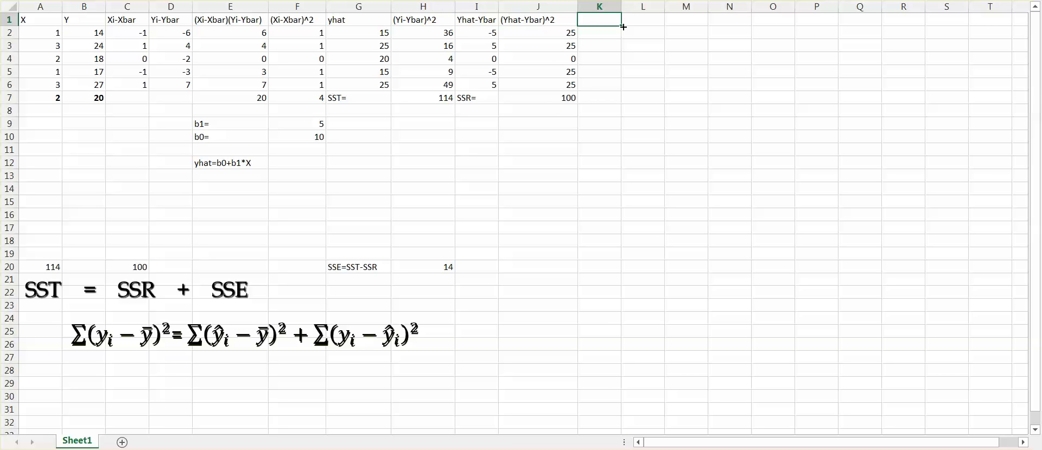
key(BackSpace)
text(hat)
key(Return)
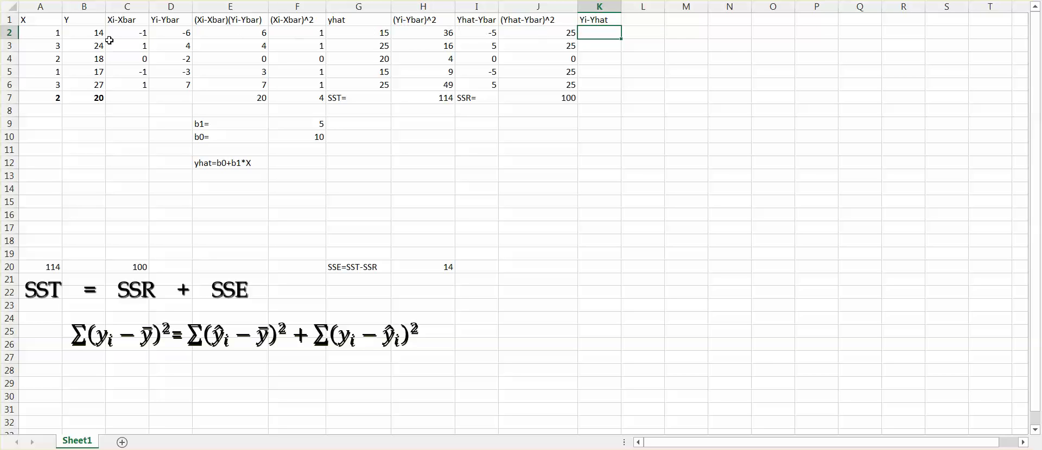
Subtract yhat from Y with =B2-G2 in cell K2 and fill the formula down through K6.
click(77, 31)
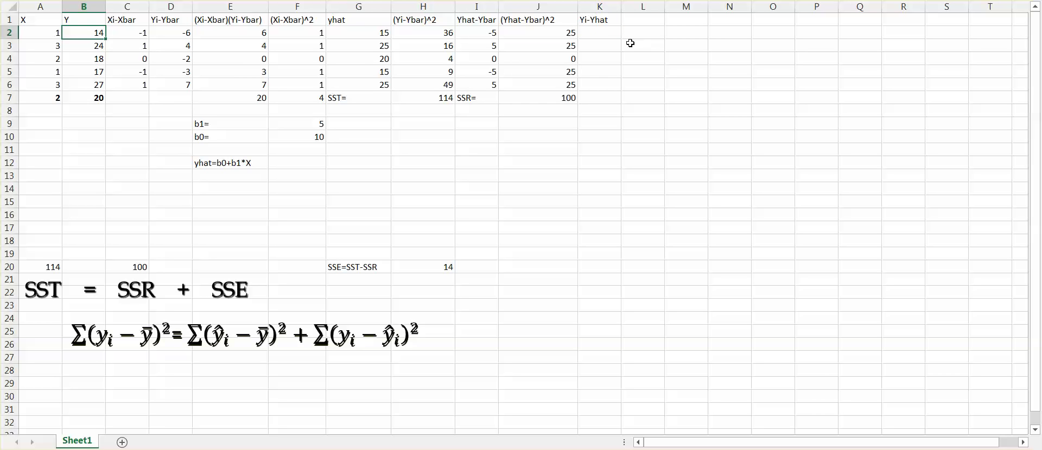
click(587, 31)
text(=)
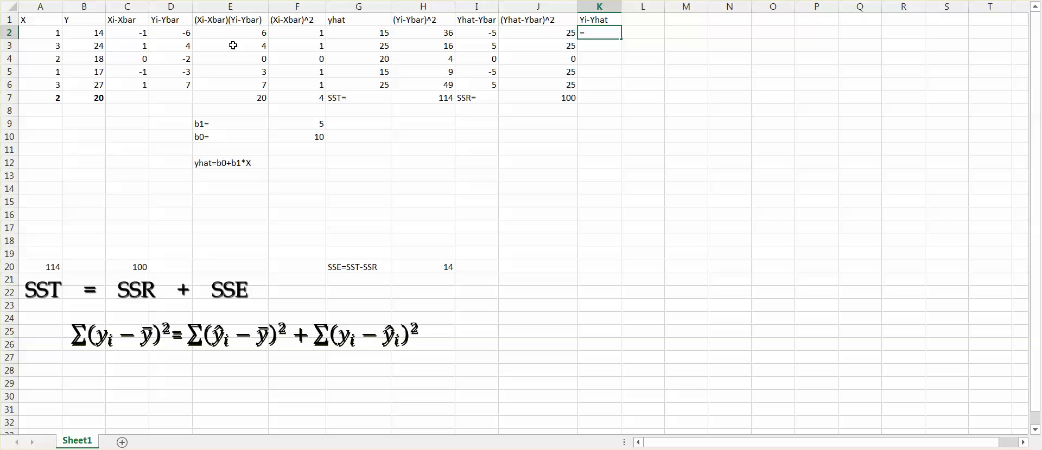
click(84, 34)
text(-)
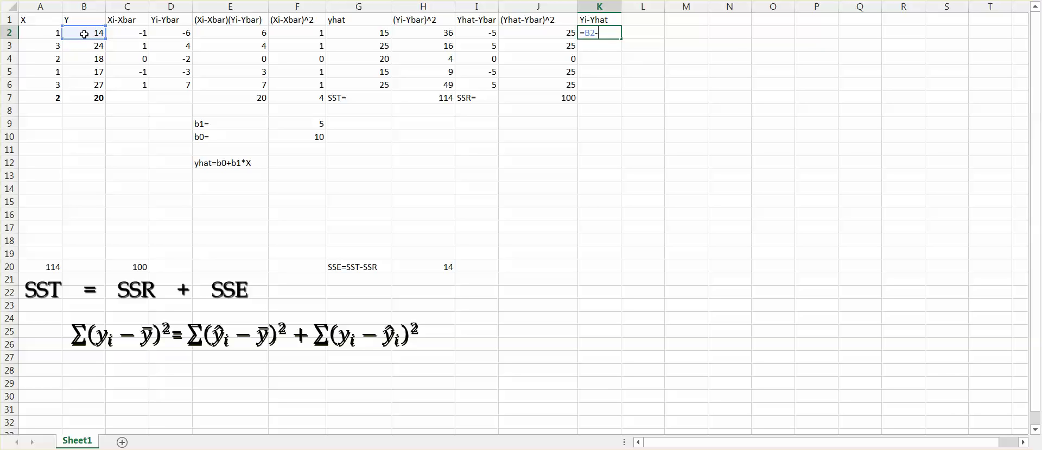
click(353, 32)
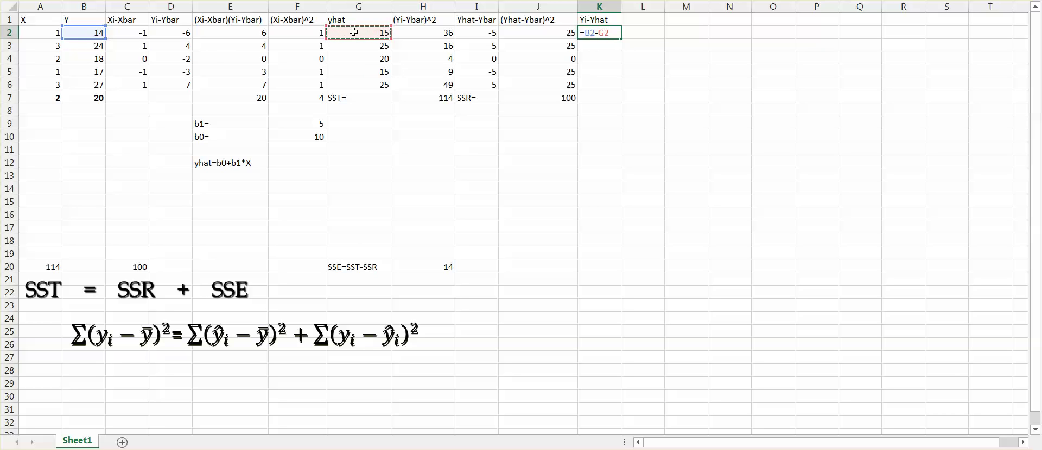
key(Return)
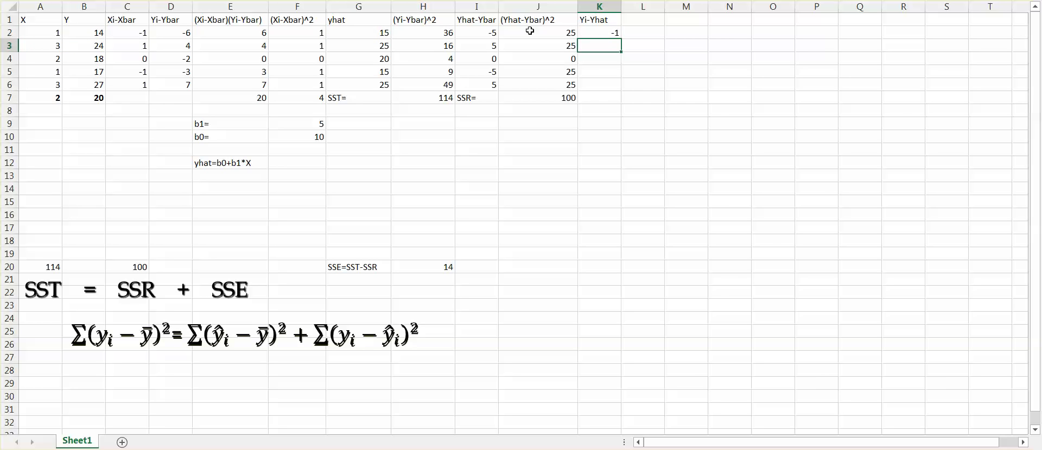
click(600, 33)
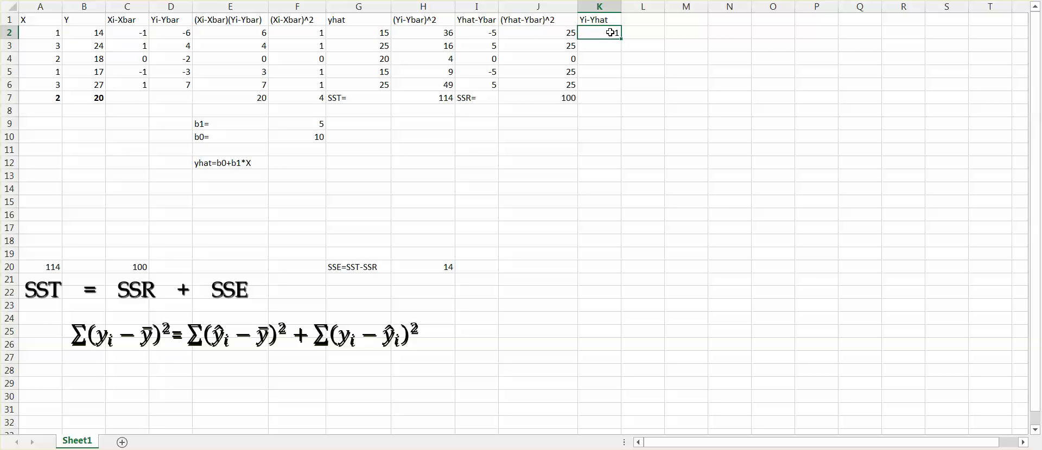
drag(621, 37, 617, 90)
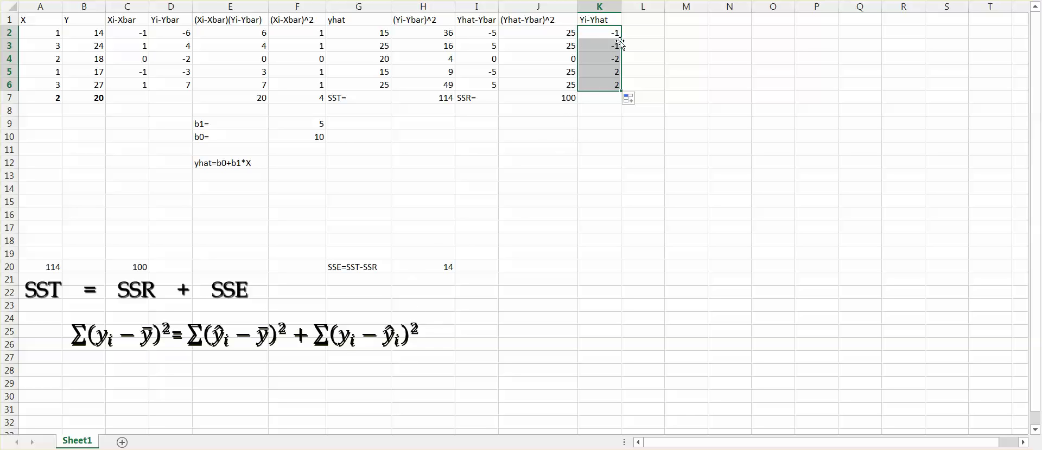
Enter the header (Yi-Yhat)^2 in cell L1 and widen column L to fit it.
click(637, 19)
text((Yi-Yhat)^2)
key(Return)
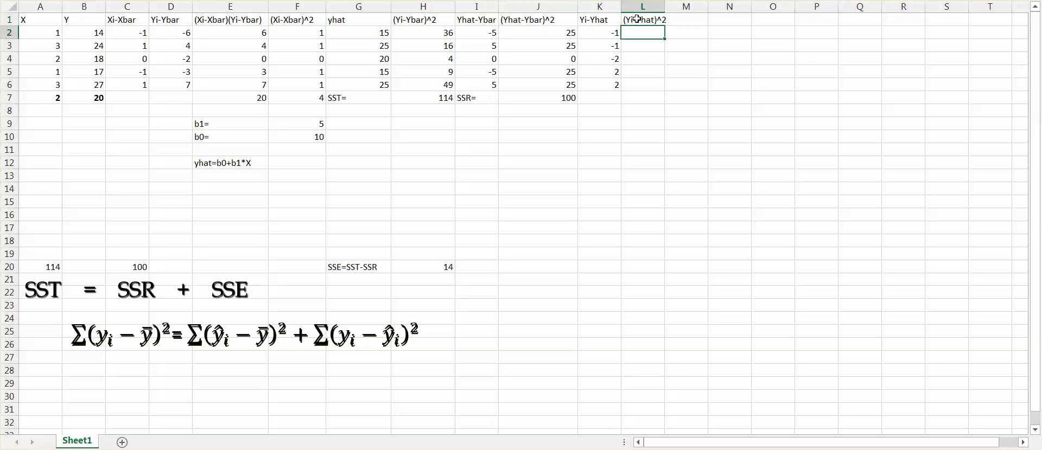
drag(665, 6, 685, 6)
click(600, 32)
click(602, 48)
click(599, 58)
click(598, 78)
click(599, 84)
click(602, 32)
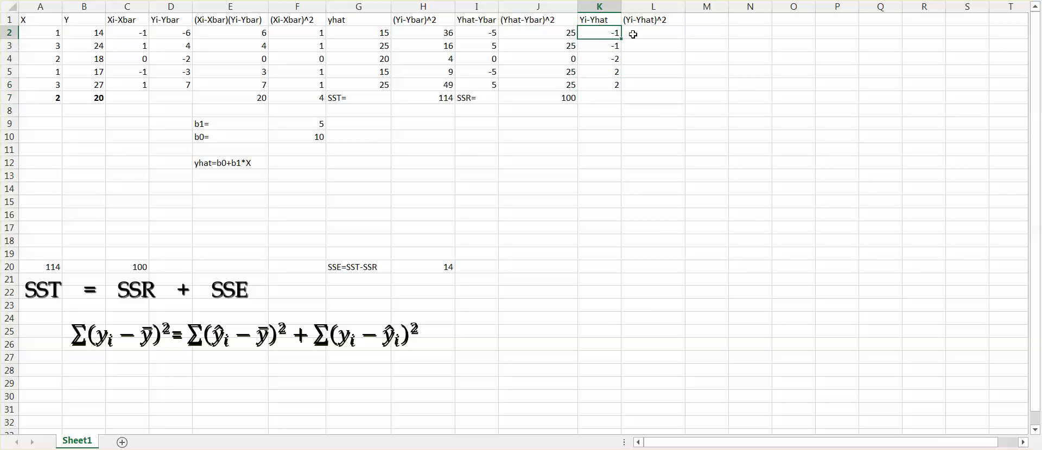
Square the Yi-Yhat residual with =K2^2 in cell L2 and fill the formula down through L6.
click(633, 33)
text(=)
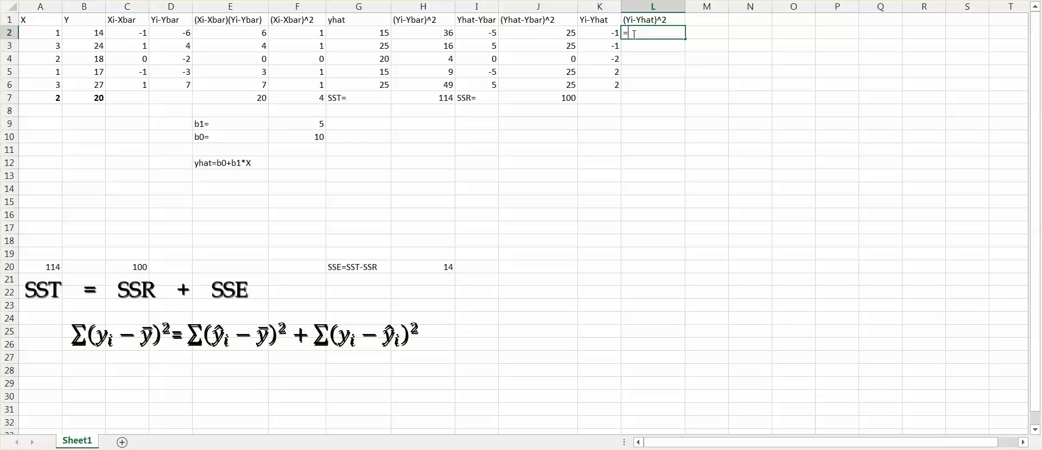
click(609, 38)
text(^2)
key(Return)
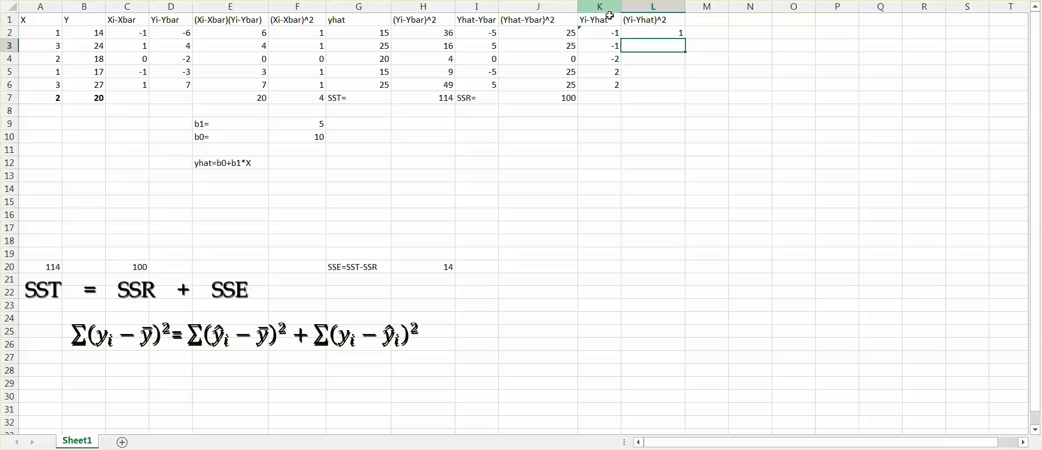
click(643, 33)
key(Delete)
key(ctrl+z)
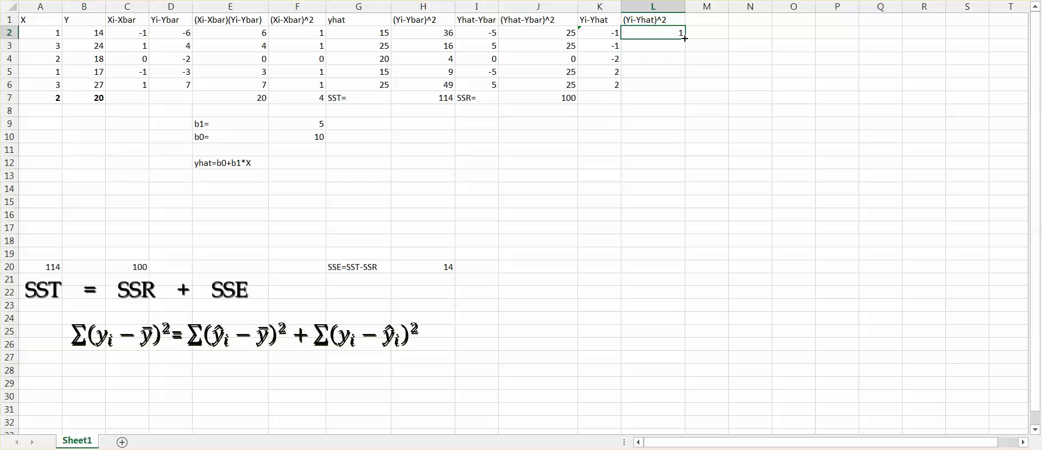
drag(685, 39, 686, 88)
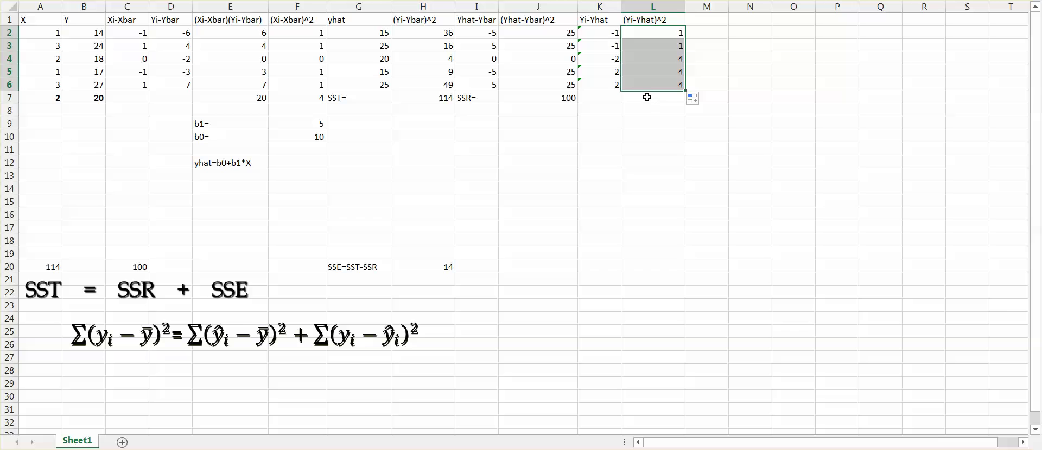
Label cell K7 with SSE= and total the squared residuals with =SUM(L2:L6) in cell L7.
click(610, 102)
text(SSE=)
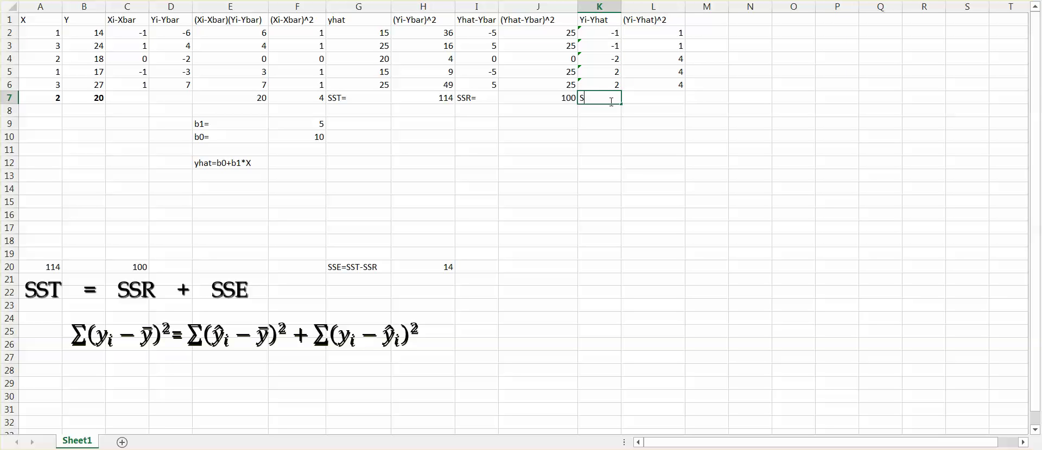
click(671, 95)
text(=)
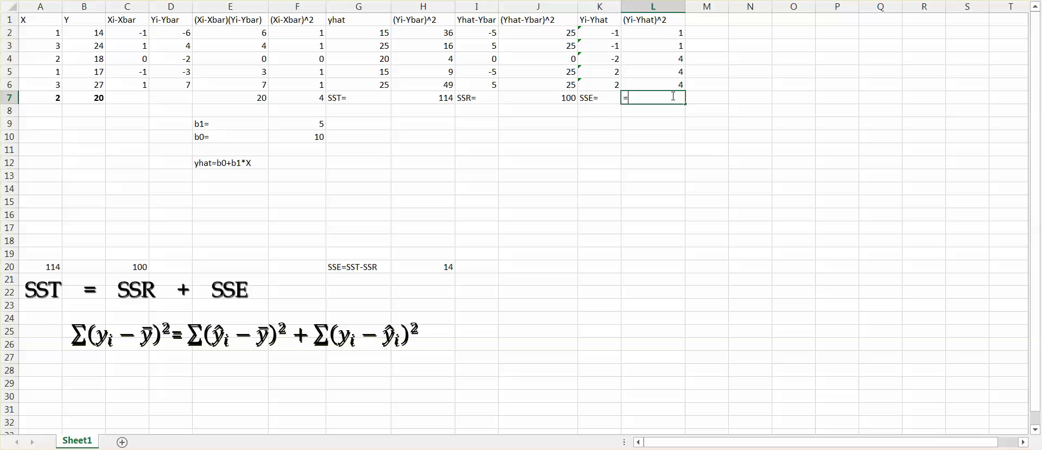
text(SUM()
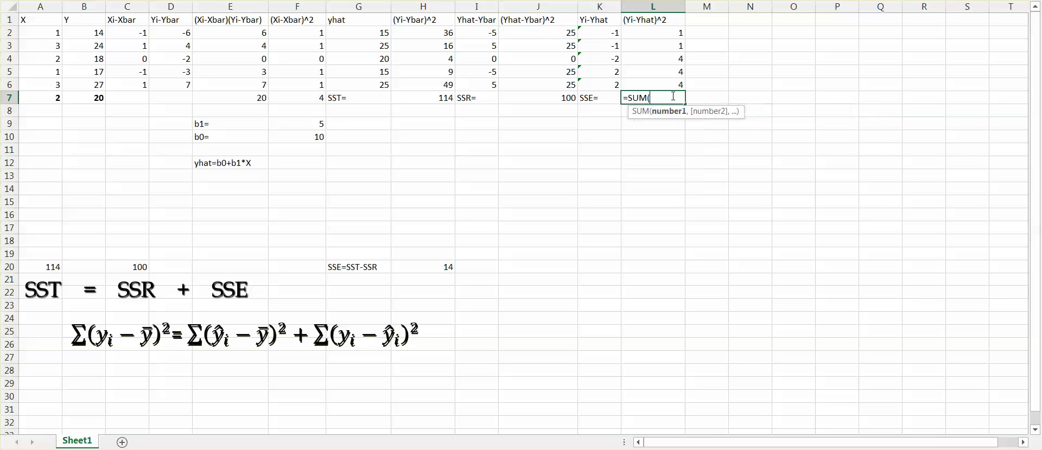
click(661, 33)
drag(661, 33, 658, 82)
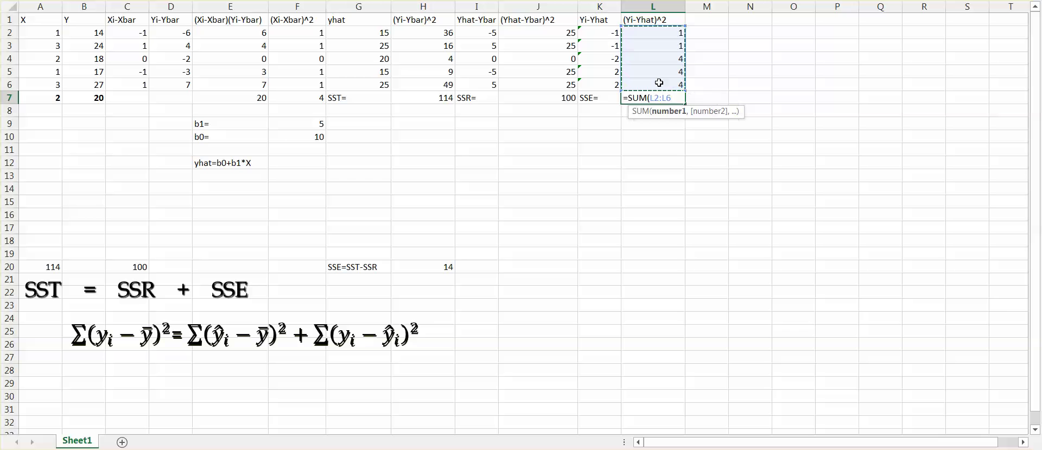
text())
key(Return)
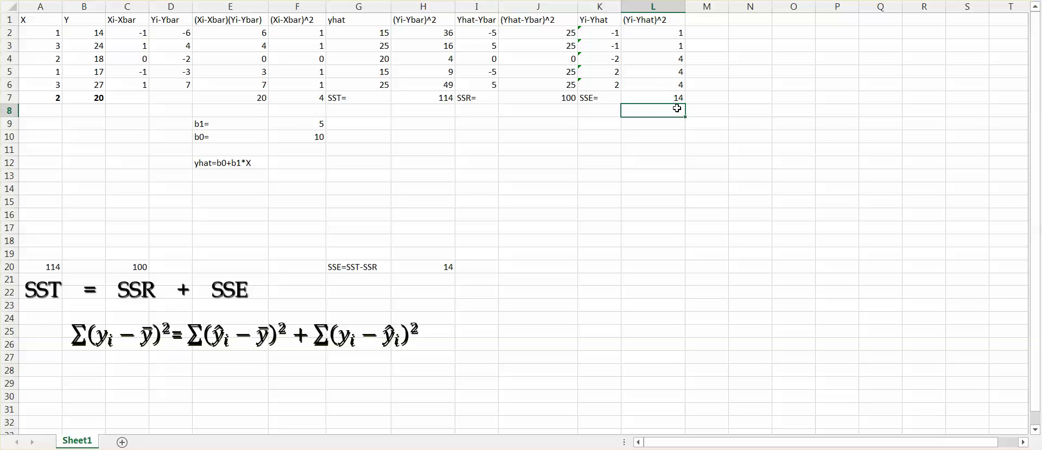
click(427, 266)
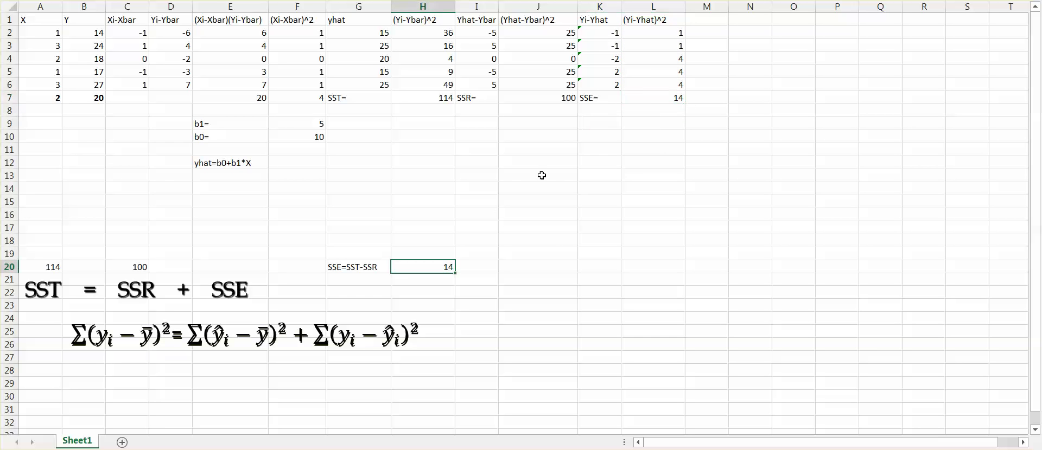
click(451, 253)
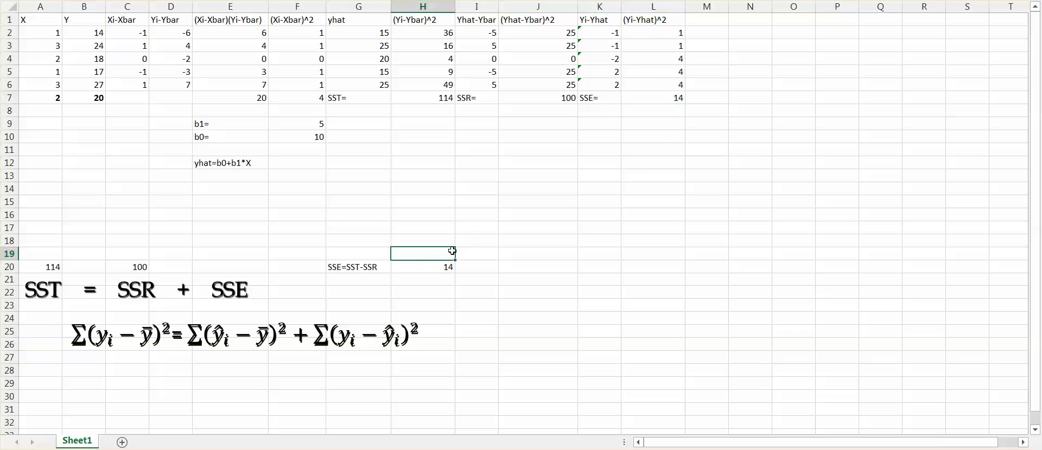